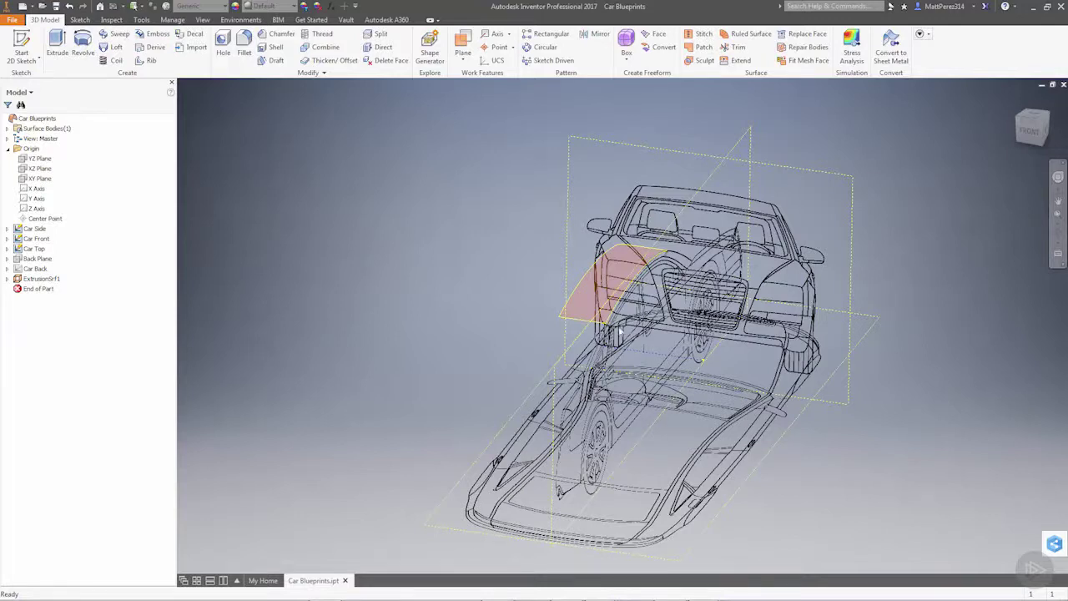
- Start a sketch on the XZ plane and draw a control vertex spline along the windshield's roof edge, from the car's centreline to the windshield corner
left_click(40, 170)
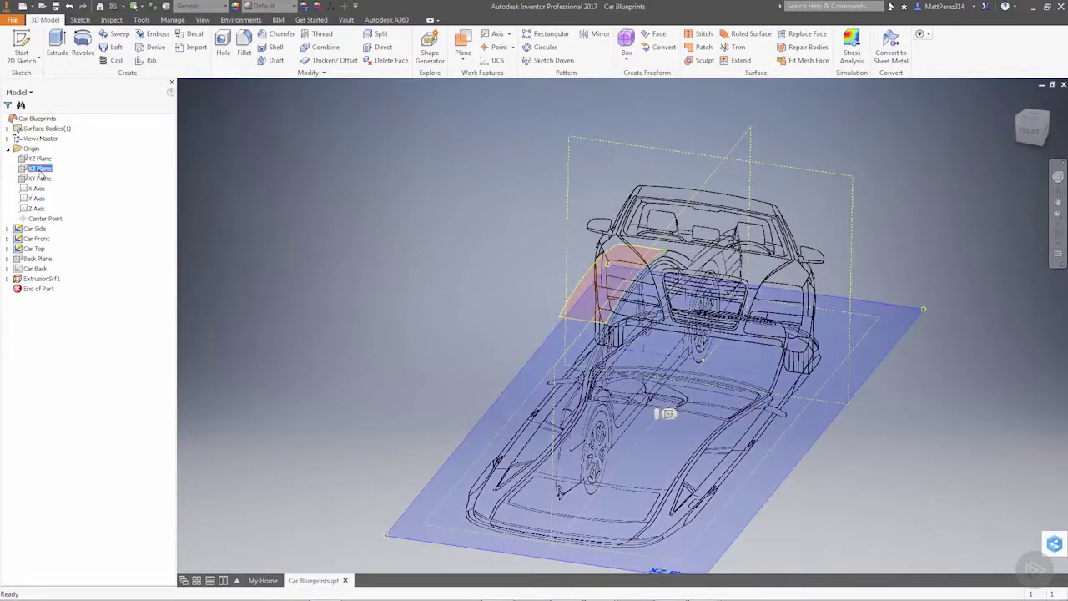
right_click(40, 171)
left_click(66, 204)
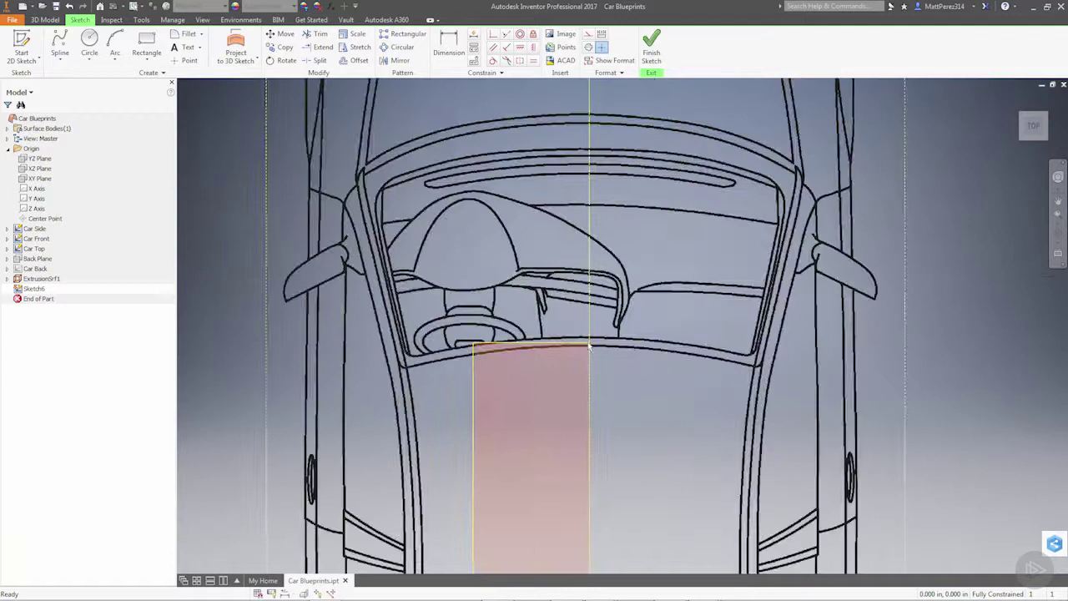
left_click(61, 44)
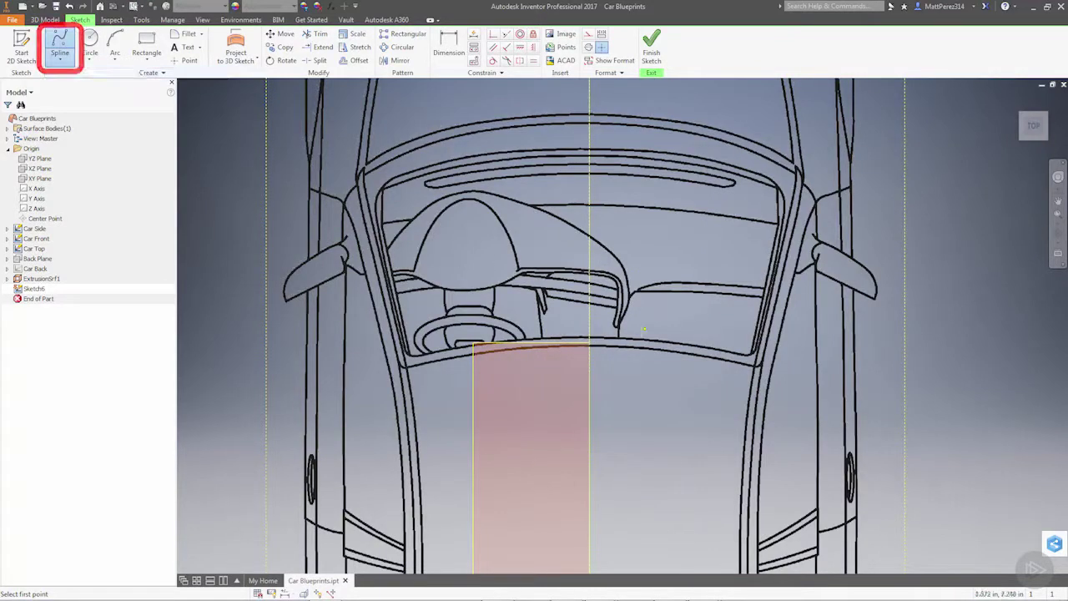
left_click(590, 343)
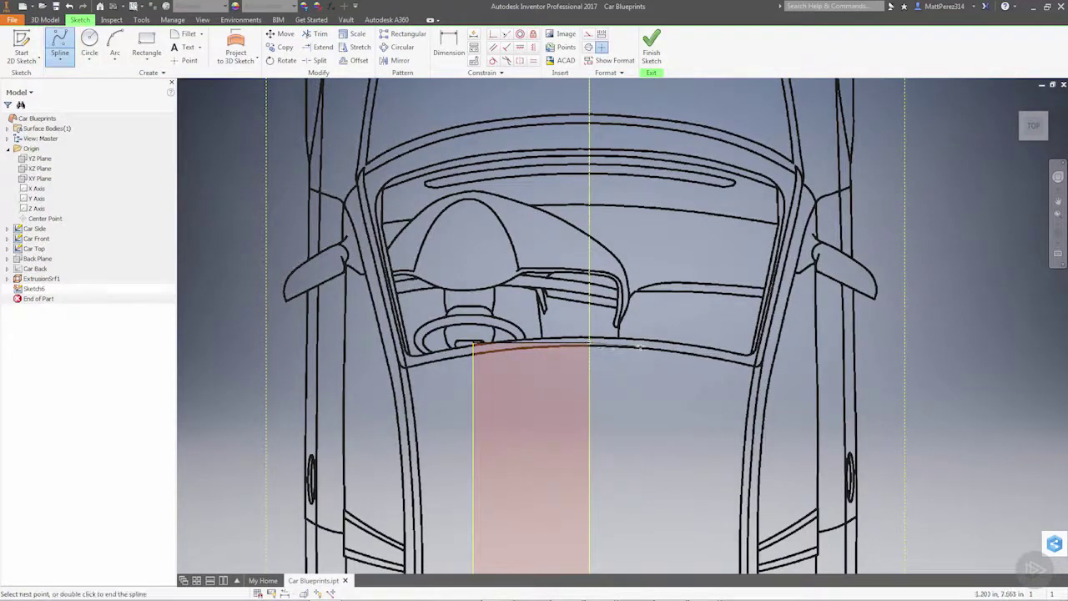
left_click(679, 344)
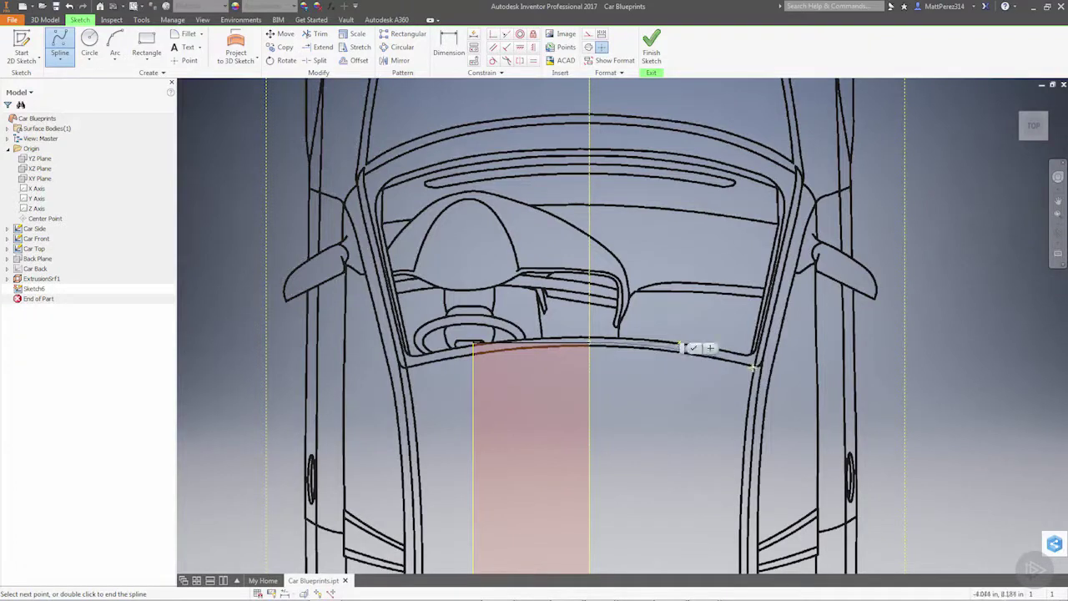
double_click(755, 367)
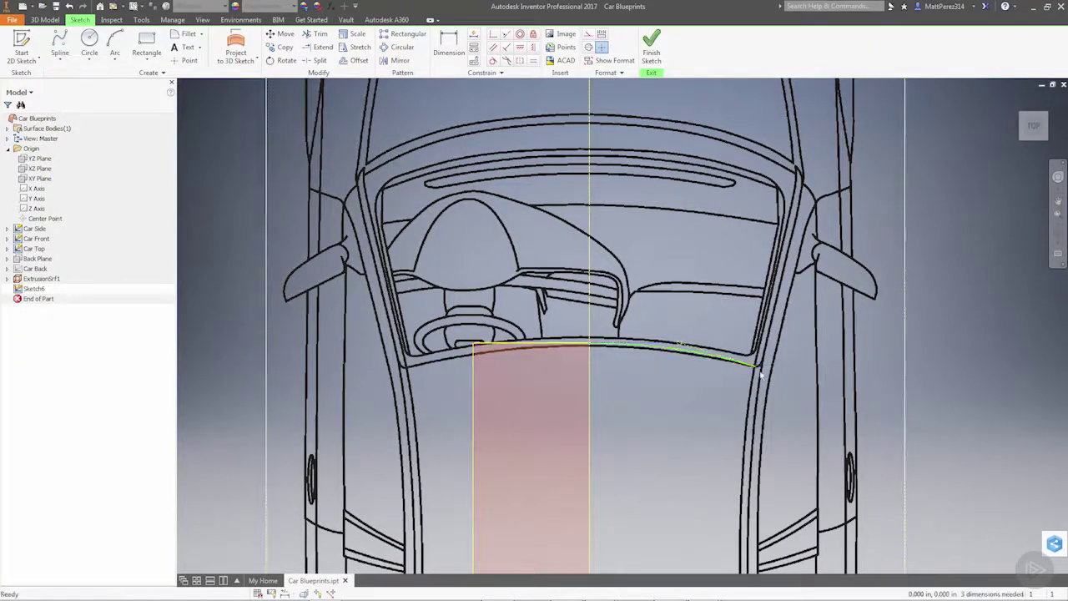
- Make the spline tangent to the straight horizontal edge line that meets it at the car's centreline
scroll(756, 366, "up", 3)
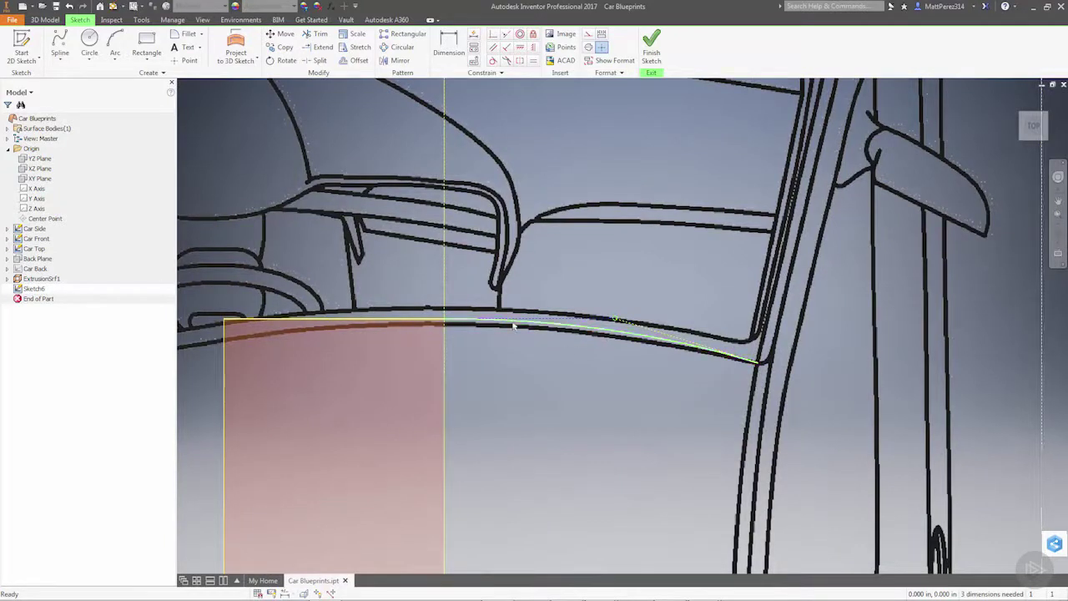
left_click(426, 323)
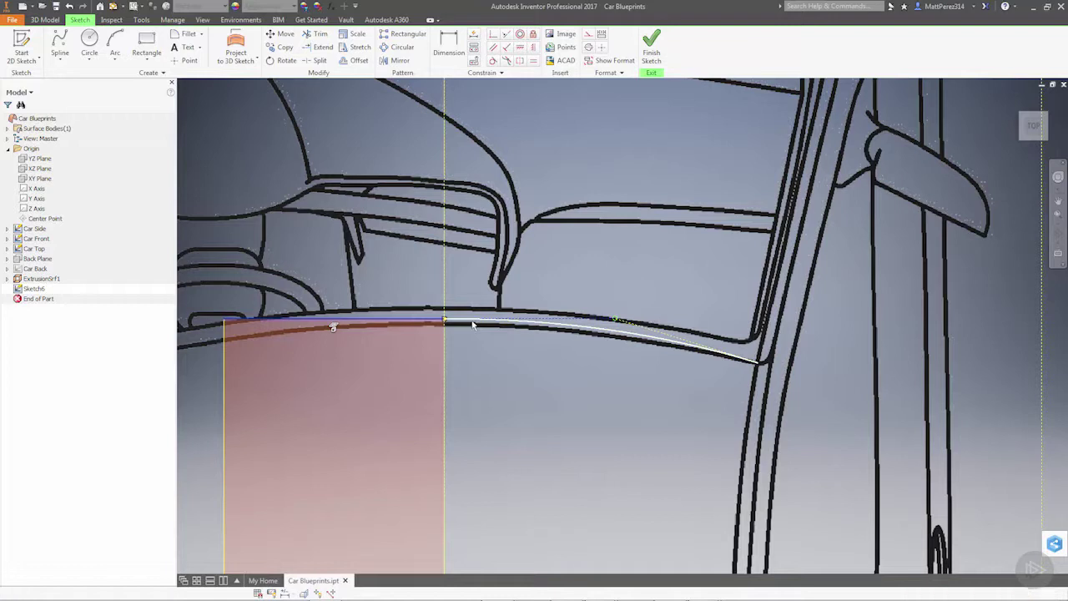
left_click(472, 323)
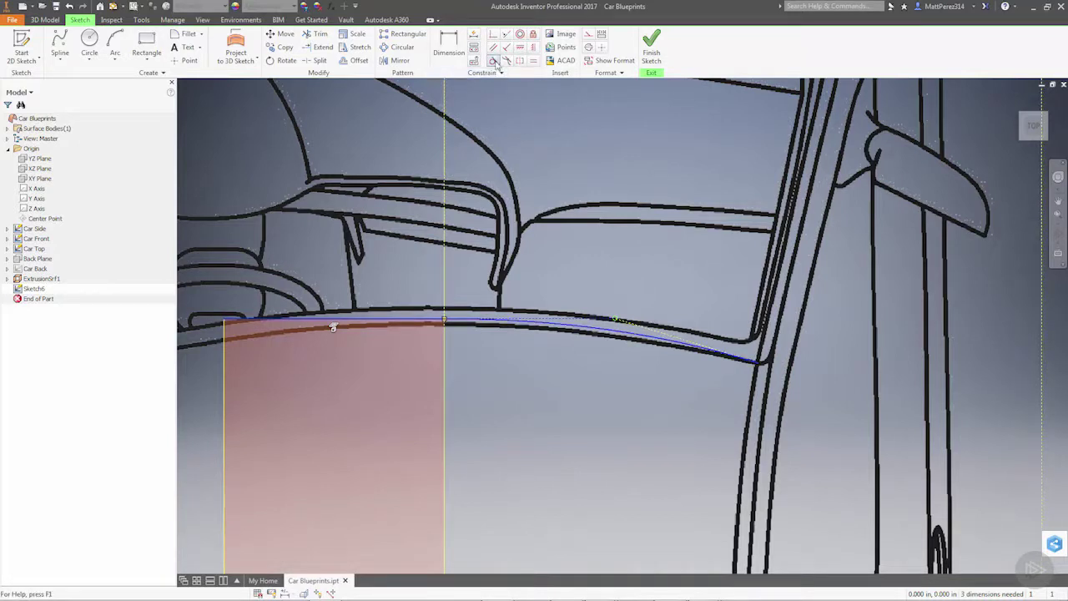
left_click(492, 60)
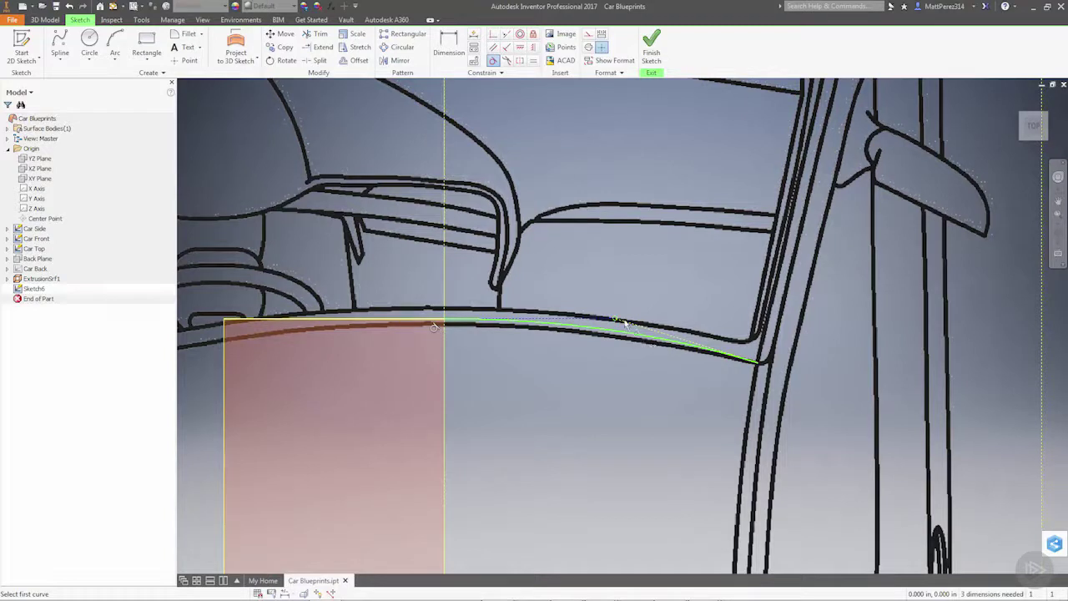
key("Escape")
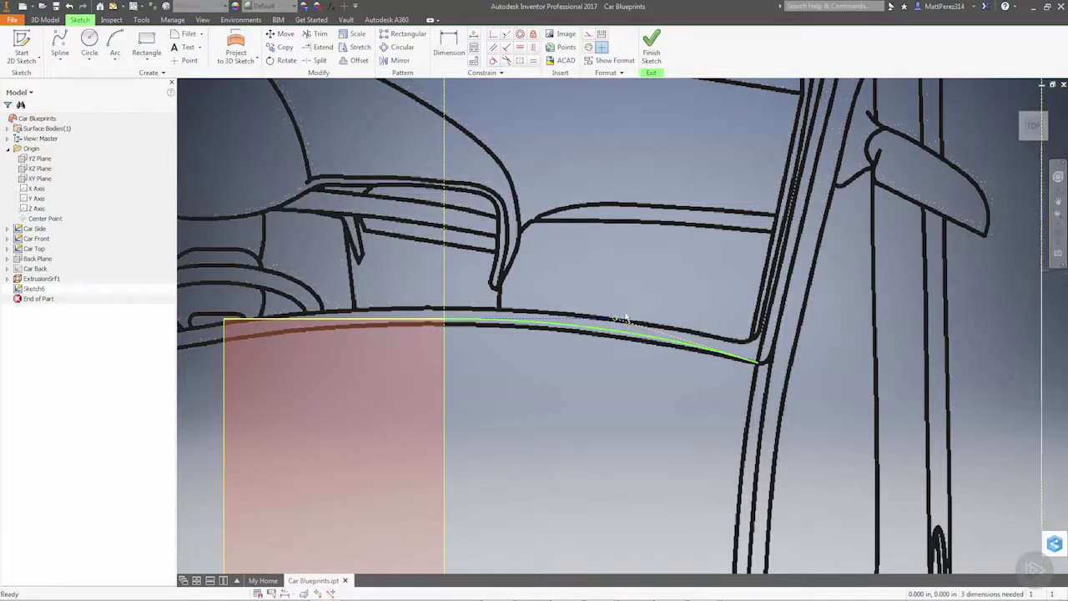
- Reposition the spline's middle control vertex and outer endpoint so the curve follows the windshield's roof edge between the two blueprint lines
left_click_drag(615, 318, 624, 319)
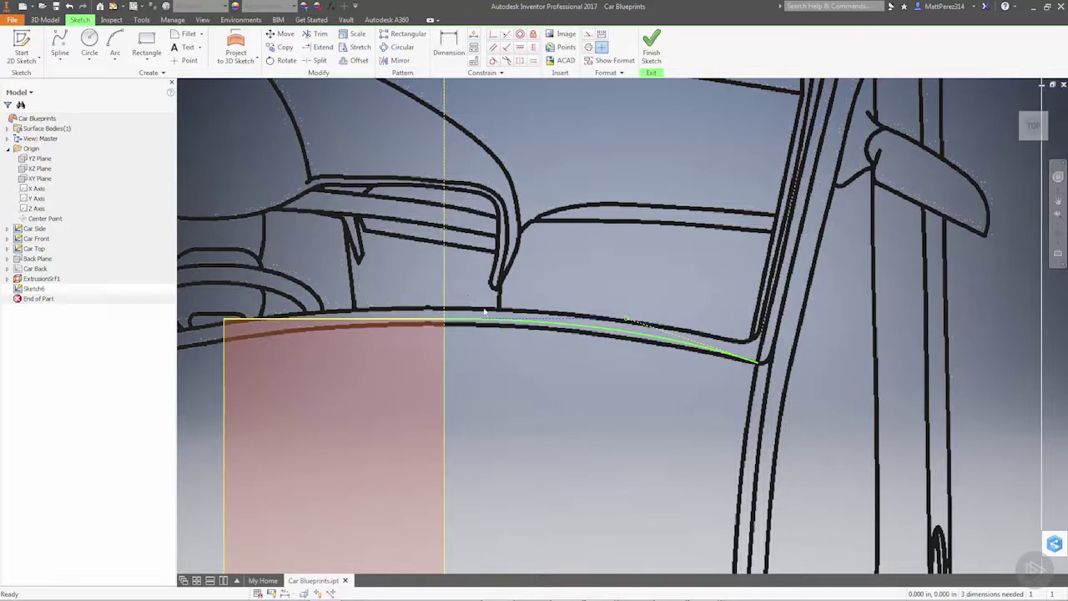
scroll(753, 371, "down", 3)
left_click_drag(757, 365, 760, 355)
scroll(758, 356, "up", 3)
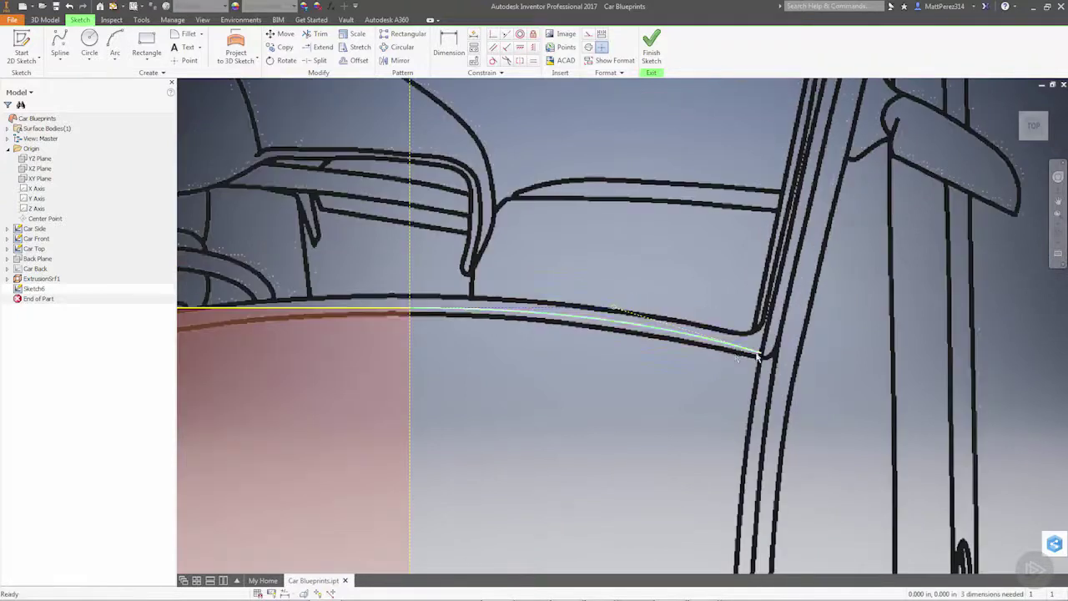
scroll(587, 319, "down", 3)
left_click_drag(637, 309, 638, 308)
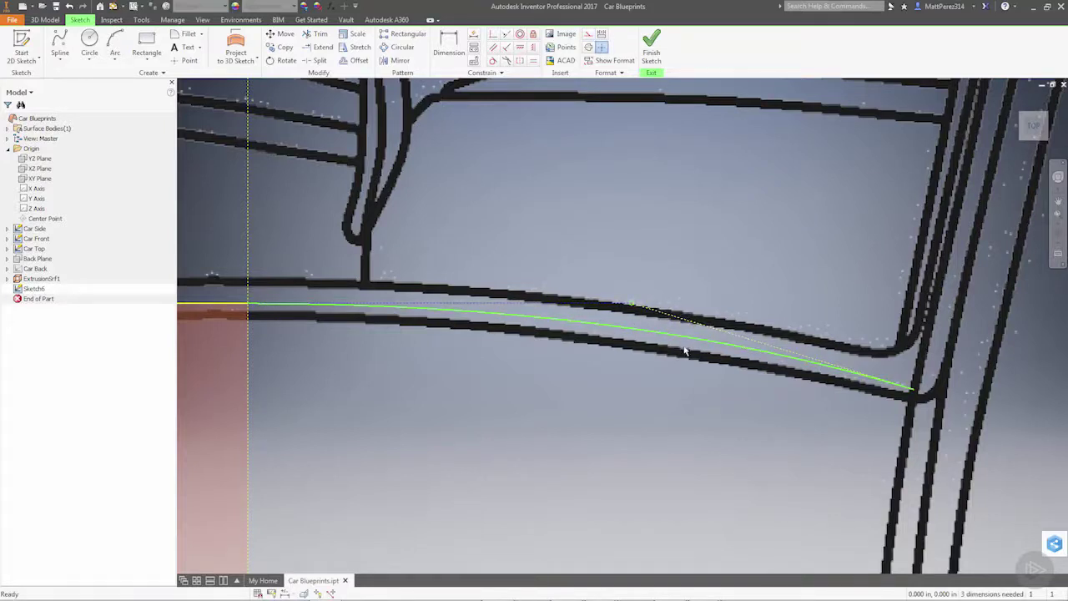
mouse_move(632, 307)
left_mouse_down()
mouse_move(568, 301)
mouse_move(626, 305)
left_mouse_up()
left_click(459, 304)
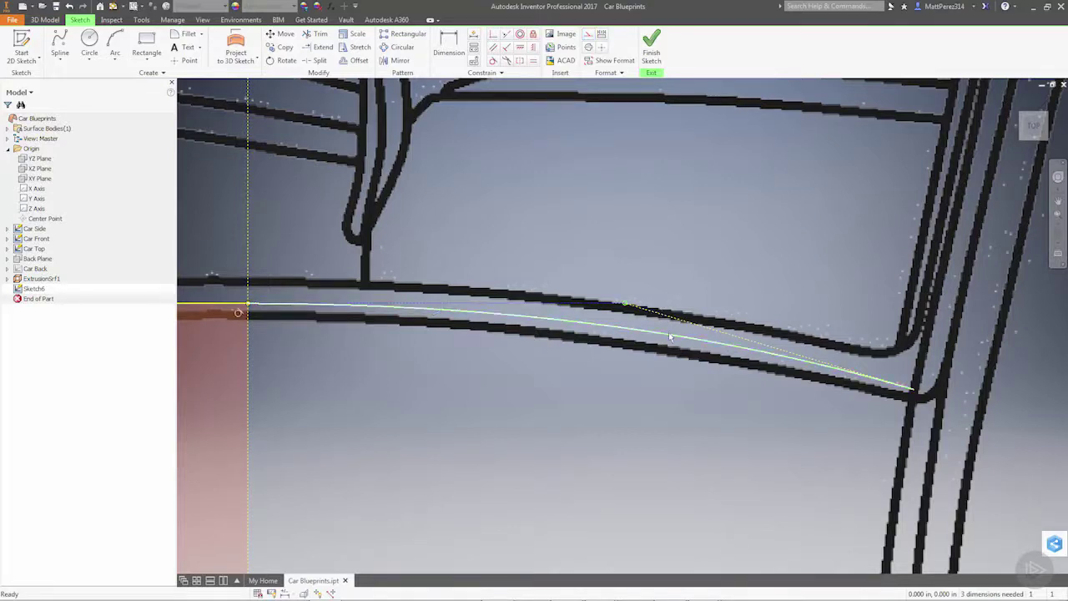
- Insert another control vertex in the spline, adjust both middle vertices to match the blueprint curve, and finish the sketch
right_click(668, 334)
left_click(659, 388)
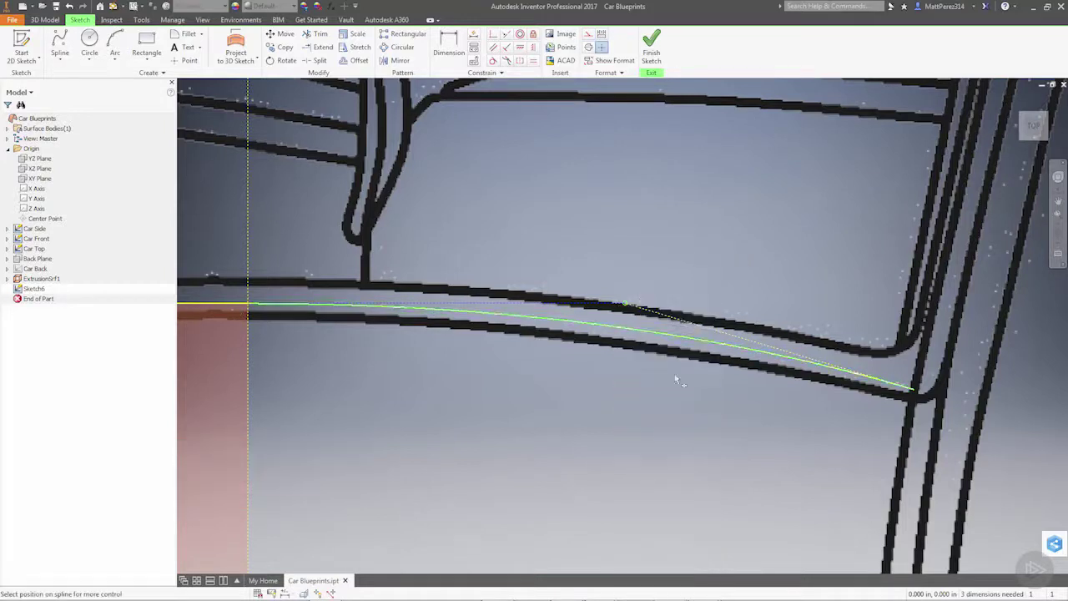
left_click(710, 343)
left_click_drag(500, 303, 509, 302)
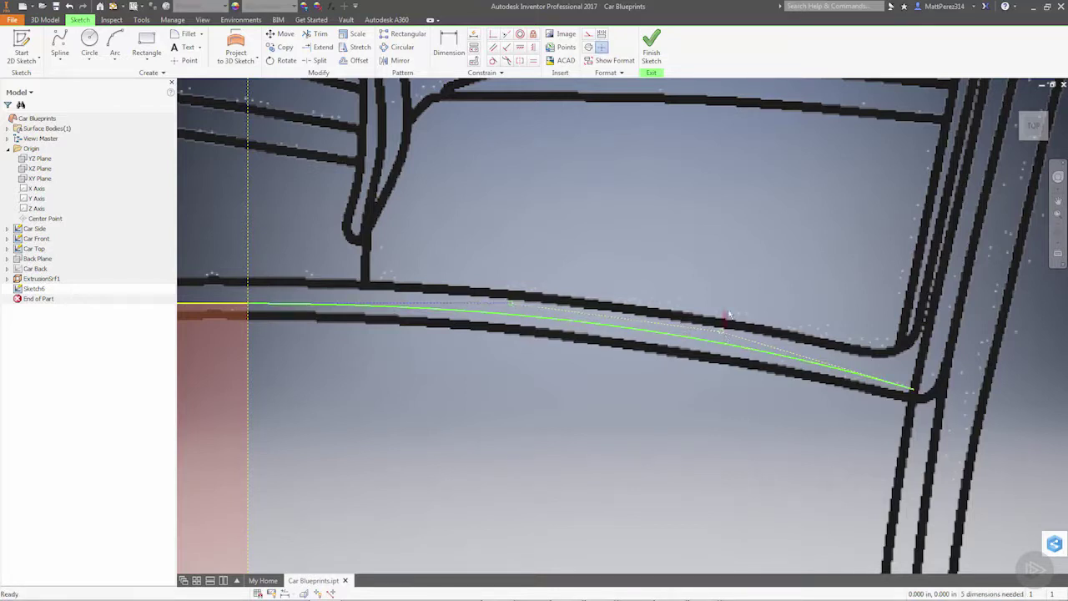
left_click_drag(723, 333, 726, 335)
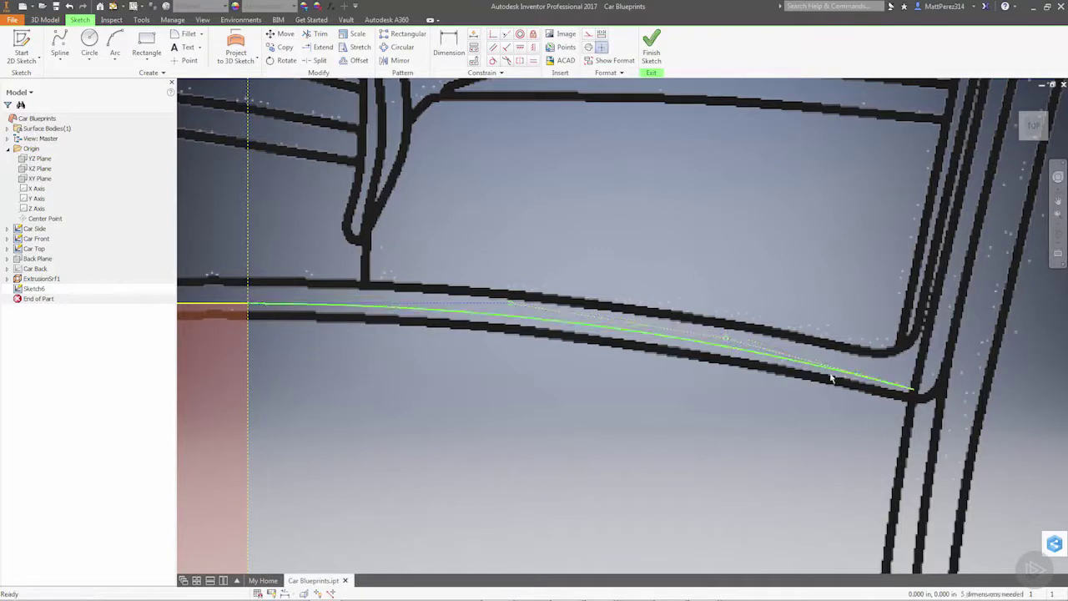
scroll(811, 375, "down", 5)
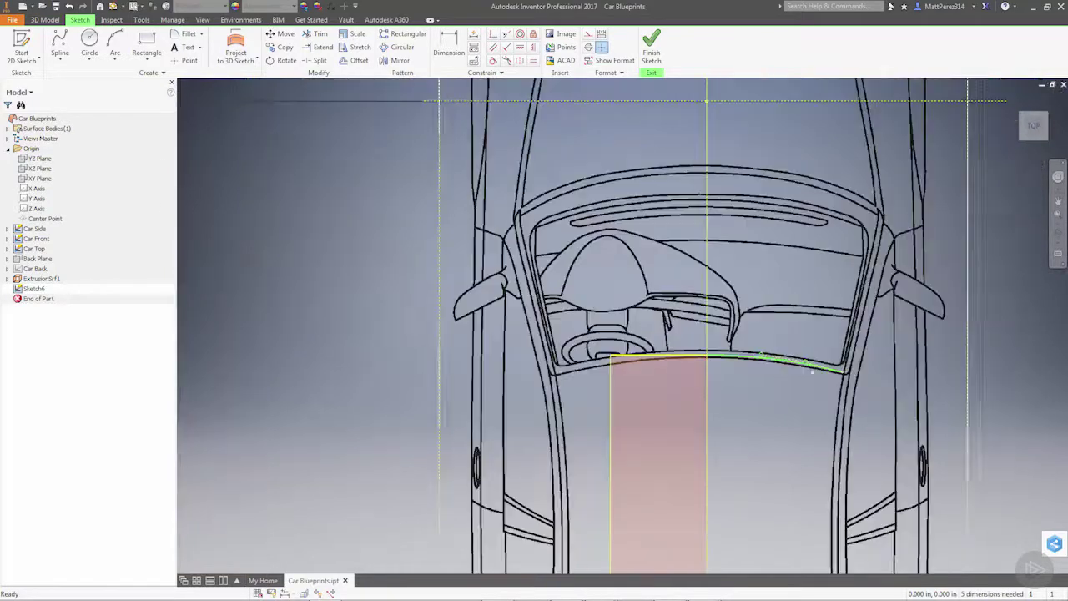
left_click(650, 46)
- Extrude the windshield-edge spline upward as a surface by 14.125 in, past the height of the car roof
scroll(703, 424, "up", 5)
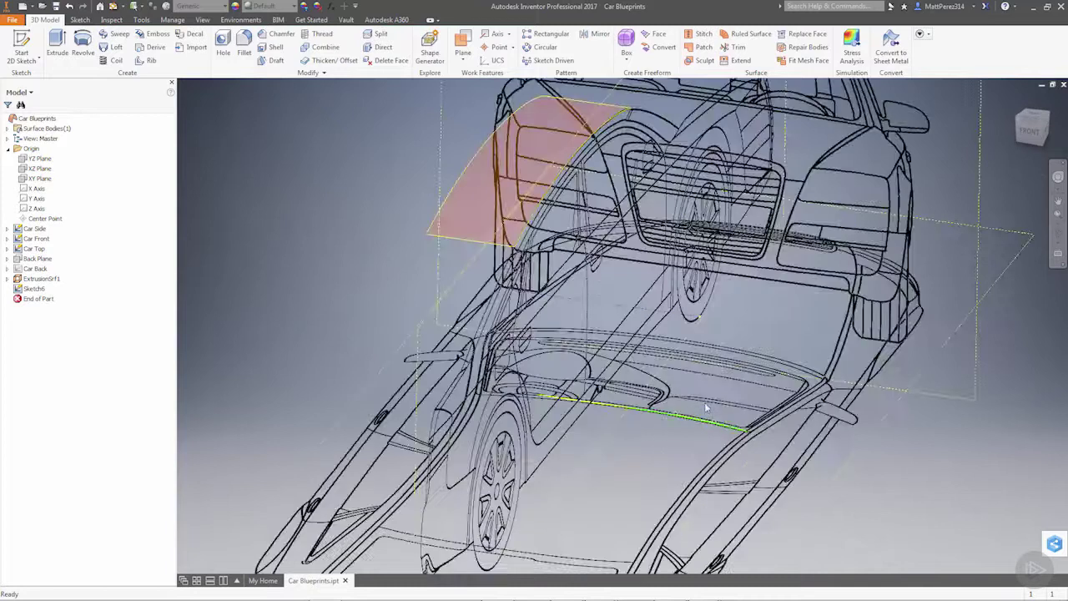
scroll(691, 418, "down", 3)
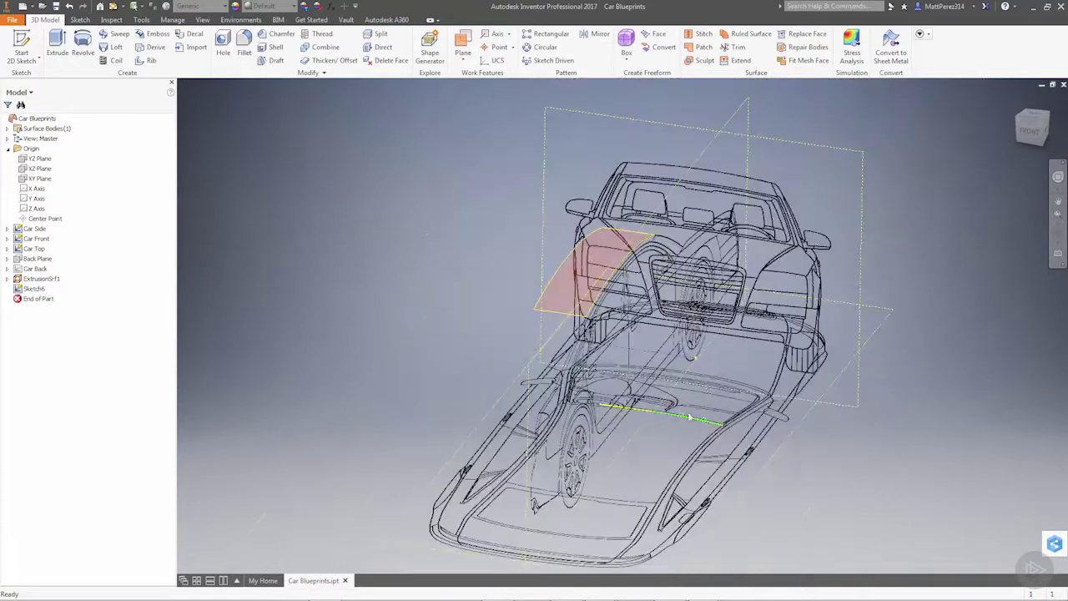
key("e")
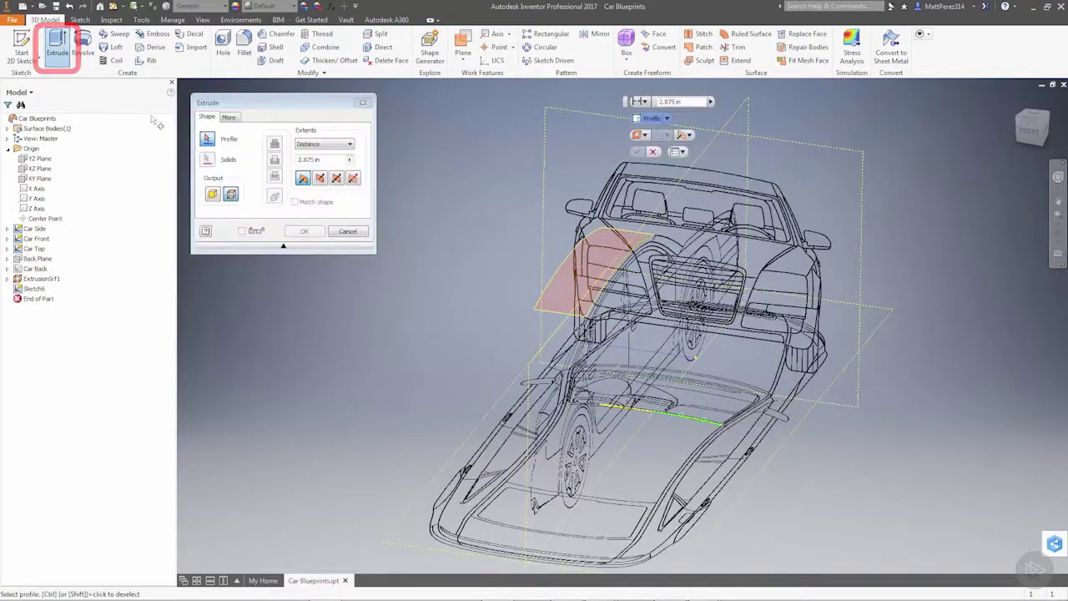
left_click(694, 419)
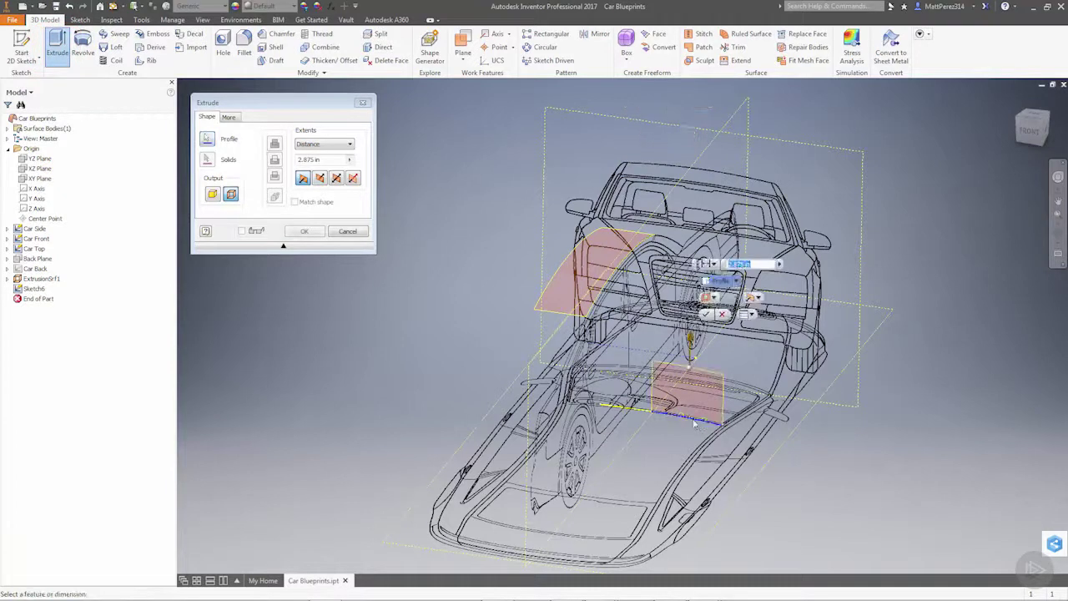
left_click_drag(690, 337, 657, 227)
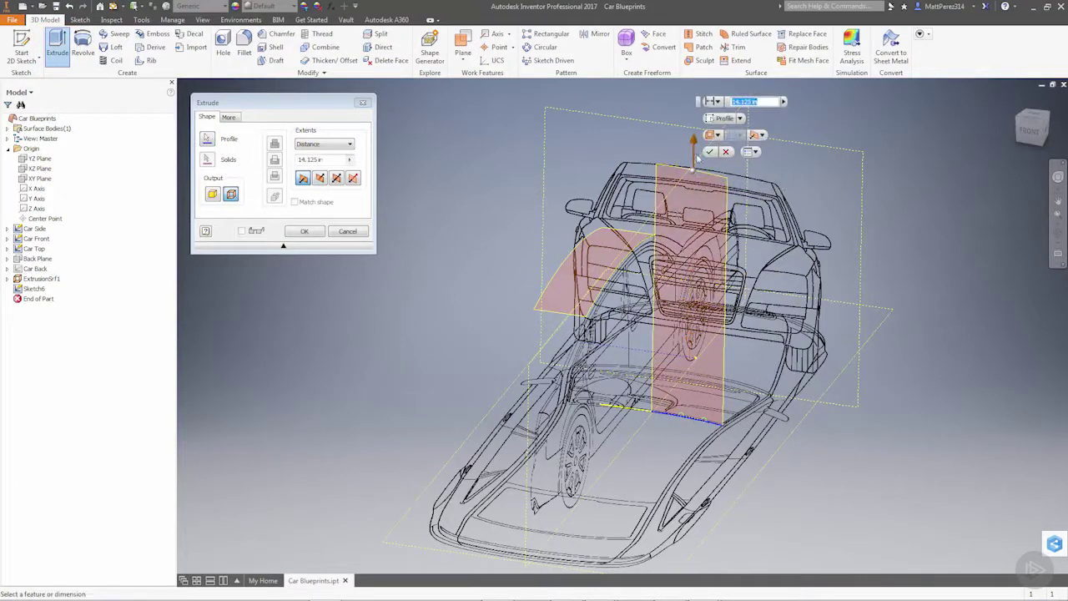
left_click(710, 151)
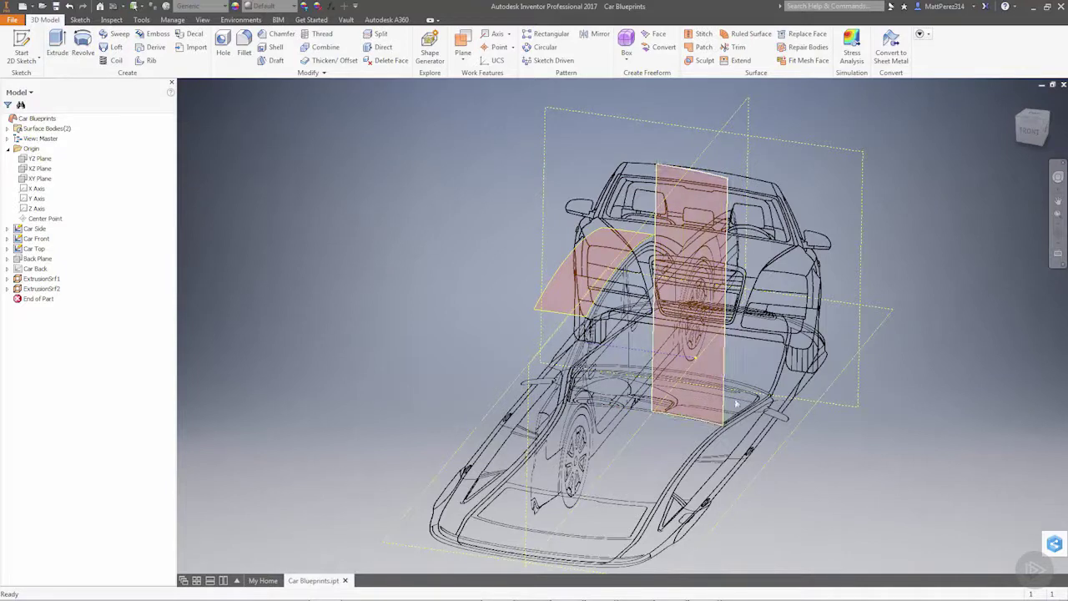
- Examine the vertical surface from several angles and in the right view, comparing it with the windshield-to-roof corner on the side blueprint
middle_click_drag(750, 422, 650, 422, "shift")
middle_click_drag(509, 363, 678, 266, "shift")
scroll(683, 268, "up", 3)
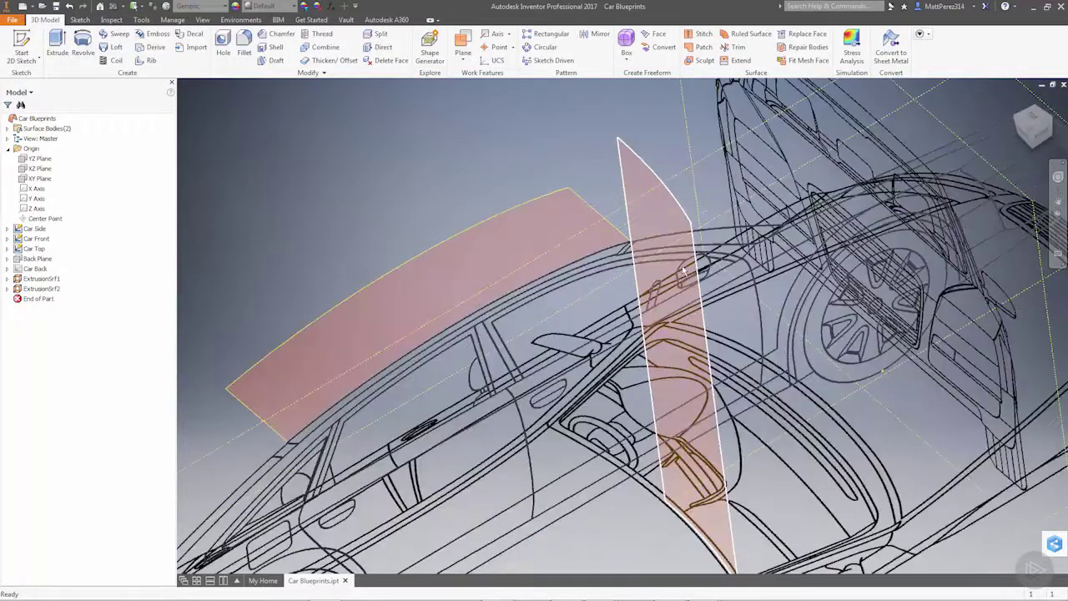
mouse_move(700, 288)
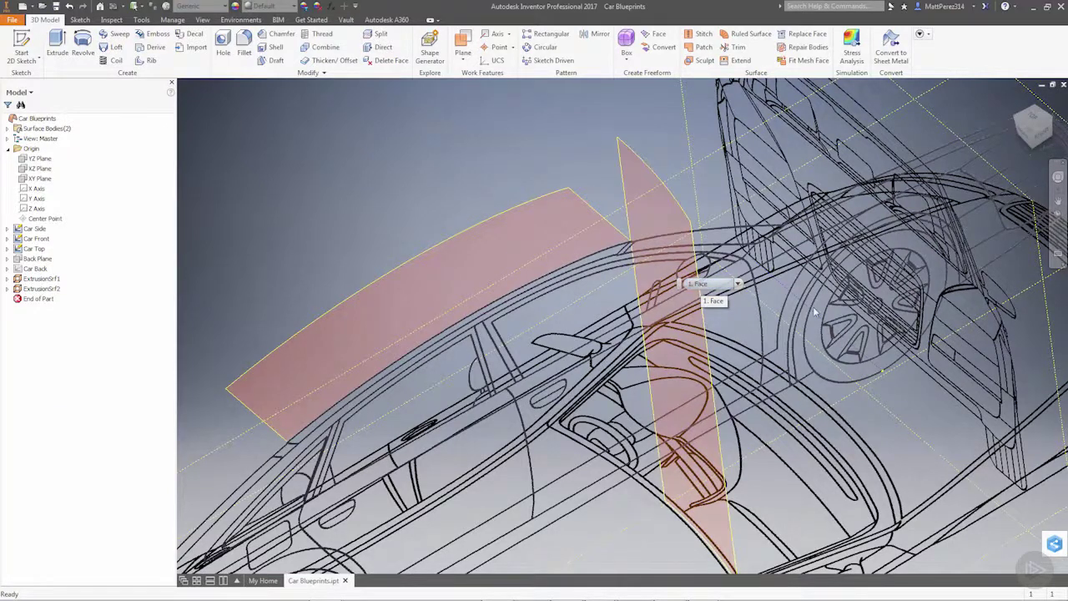
scroll(786, 337, "down", 3)
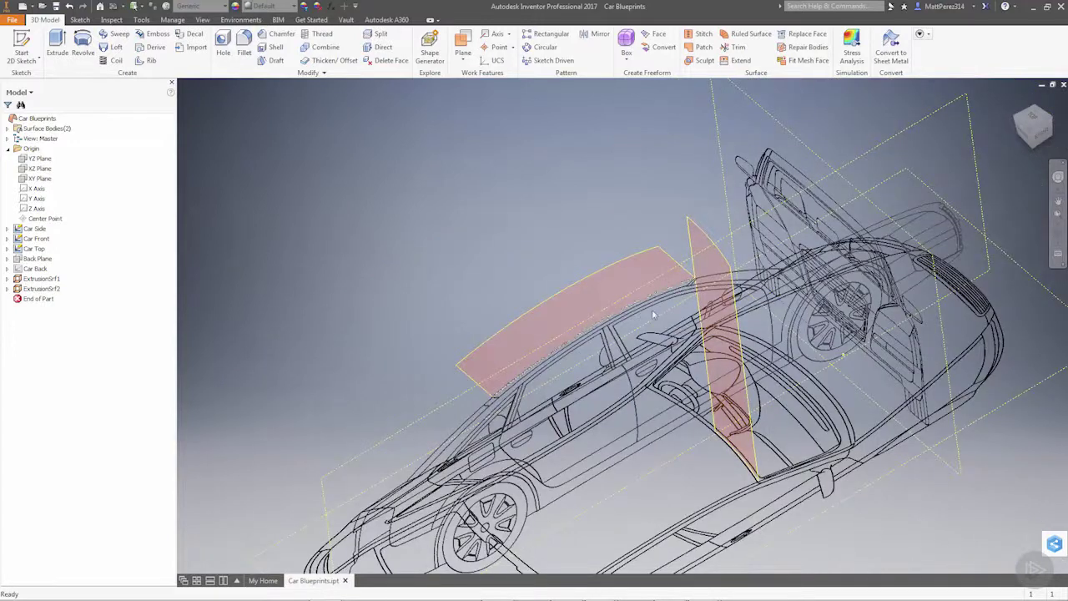
middle_click_drag(712, 324, 755, 299, "shift")
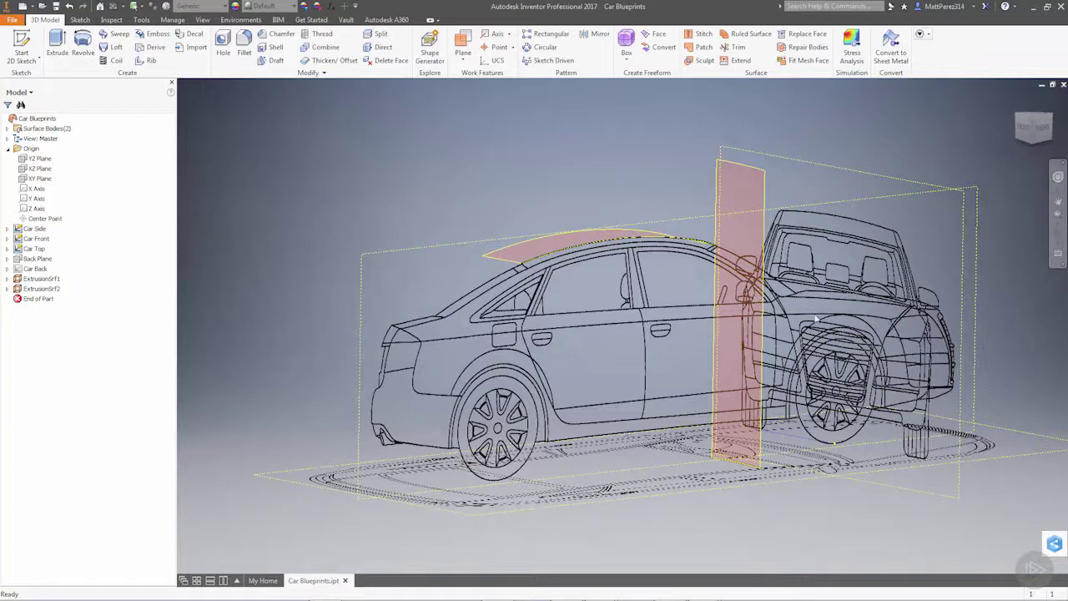
middle_click_drag(815, 318, 998, 156, "shift")
left_click(1037, 127)
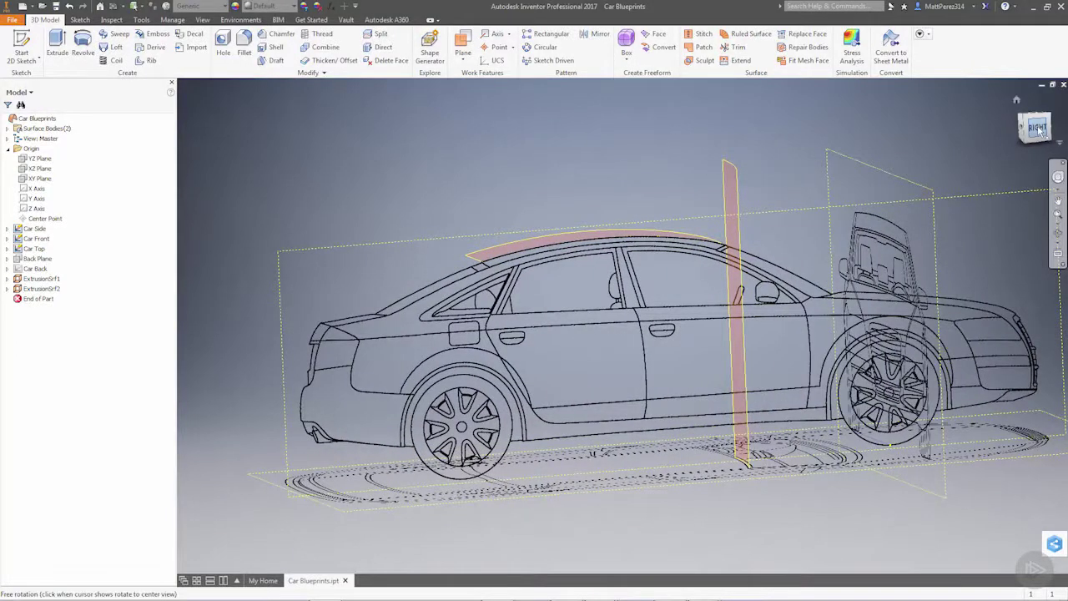
scroll(534, 333, "down", 5)
scroll(505, 225, "up", 15)
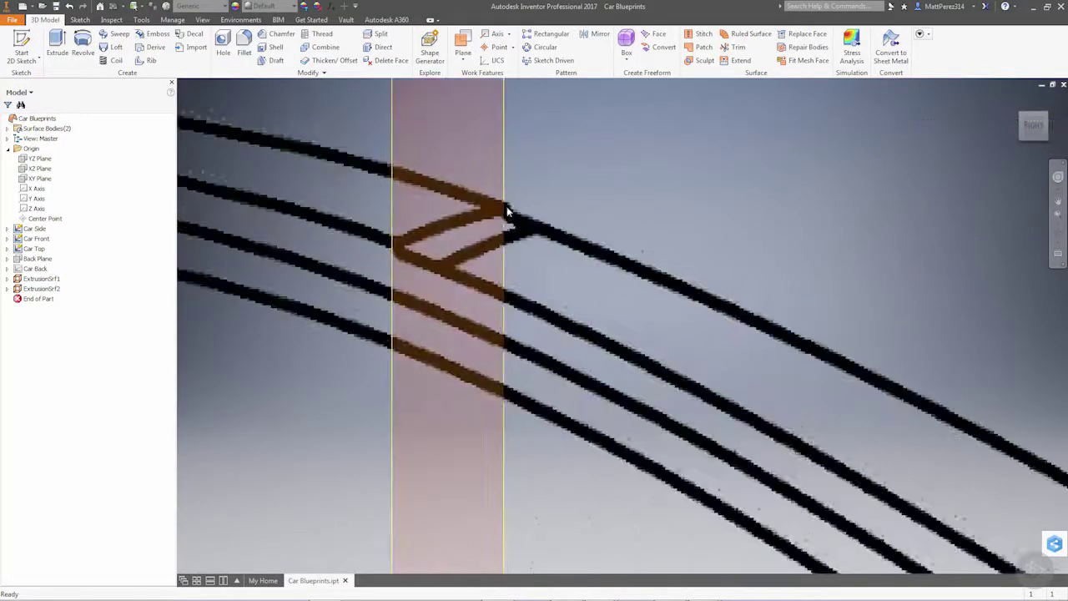
scroll(539, 256, "down", 5)
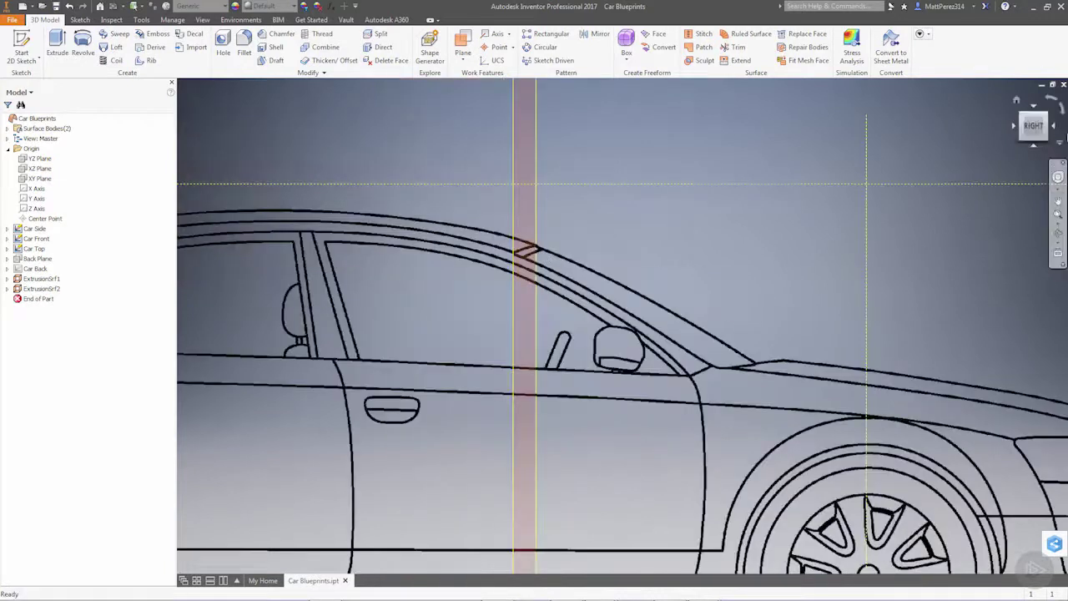
- Check the two extruded surfaces against the front blueprint from the back view, then from the front view
left_click(1056, 126)
left_click(1033, 125)
scroll(686, 301, "up", 10)
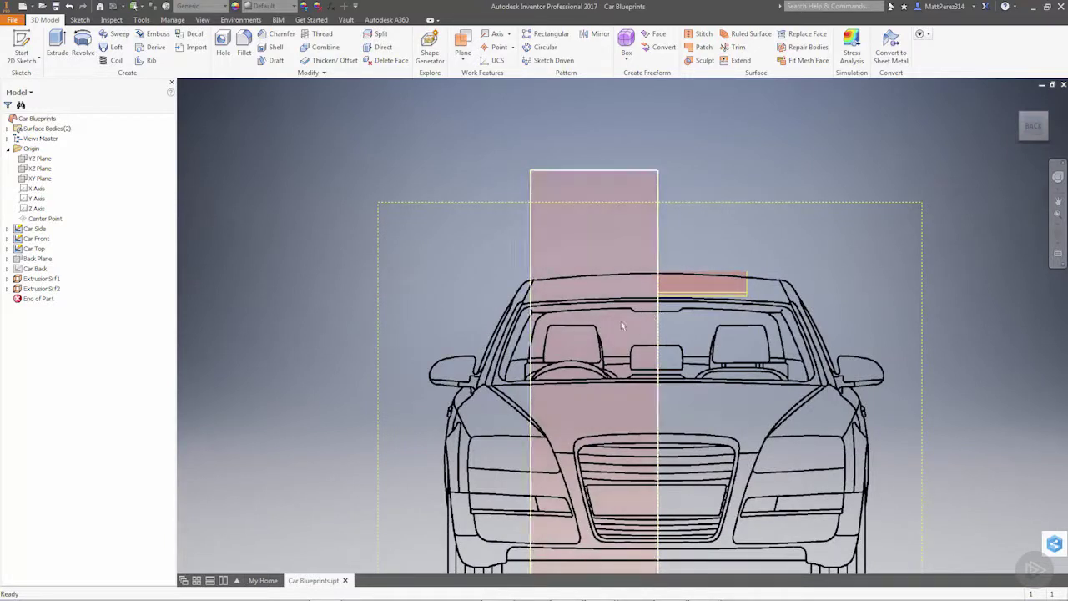
left_click(1018, 126)
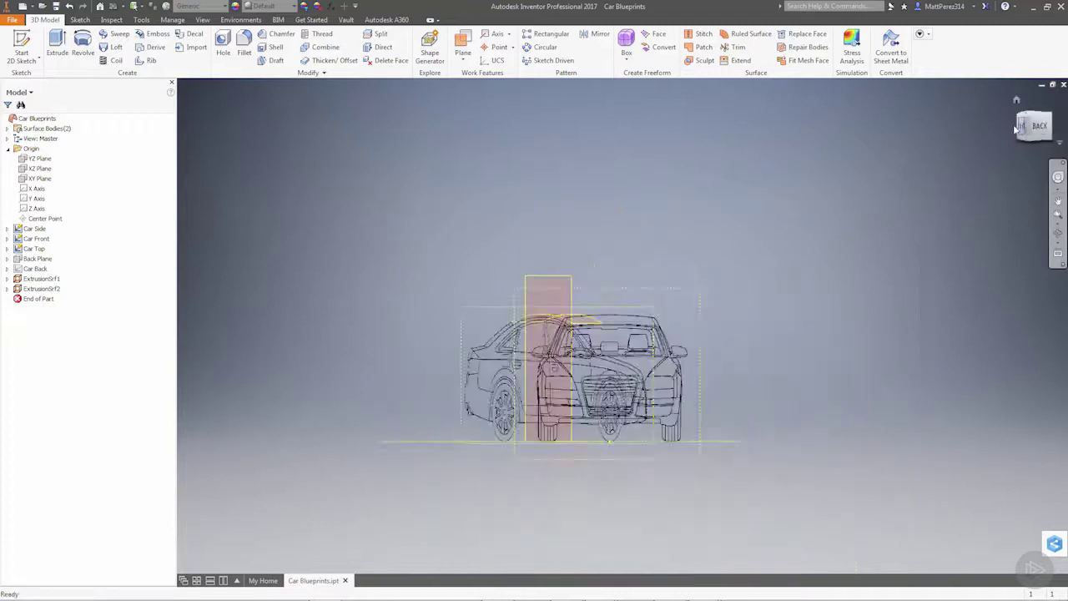
left_click(1012, 129)
scroll(620, 351, "down", 3)
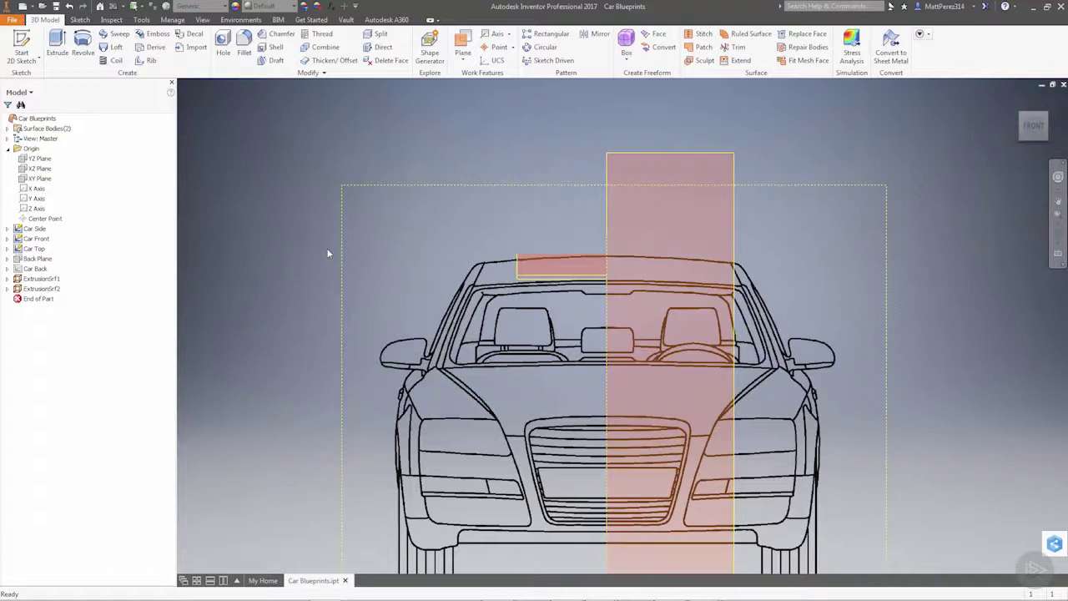
- Start a new sketch on the XY Plane, behind the front blueprint's roof and windshield view
scroll(660, 315, "down", 3)
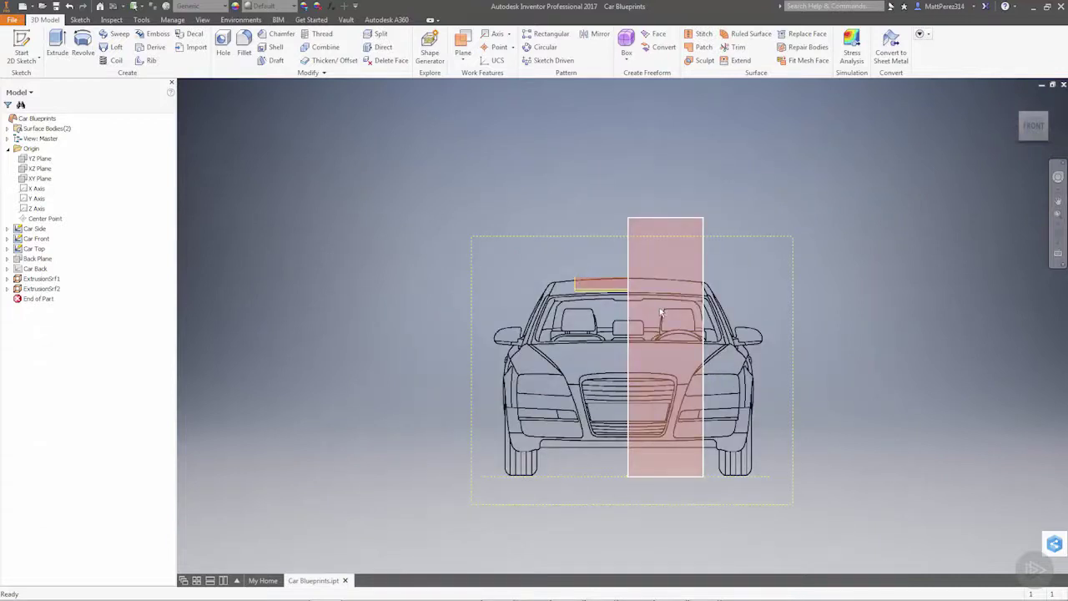
left_click(659, 314)
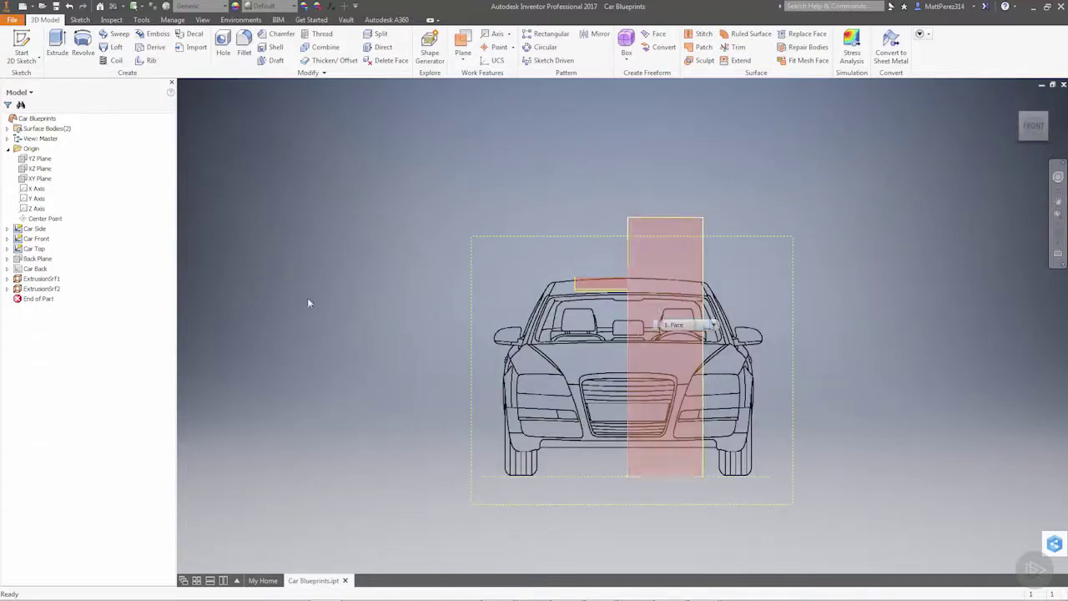
left_click(30, 183)
right_click(30, 183)
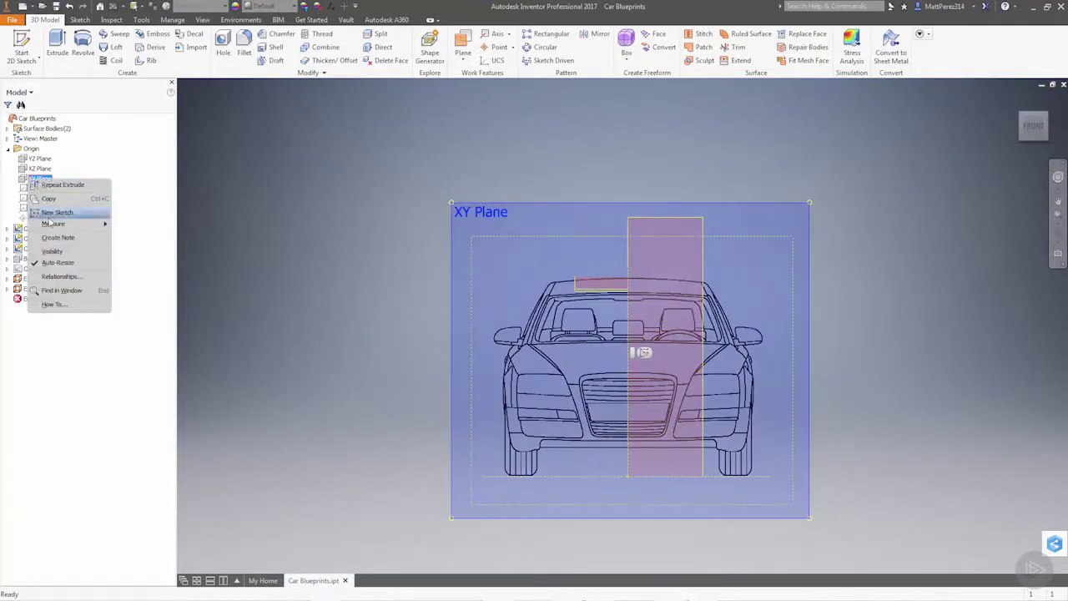
left_click(51, 219)
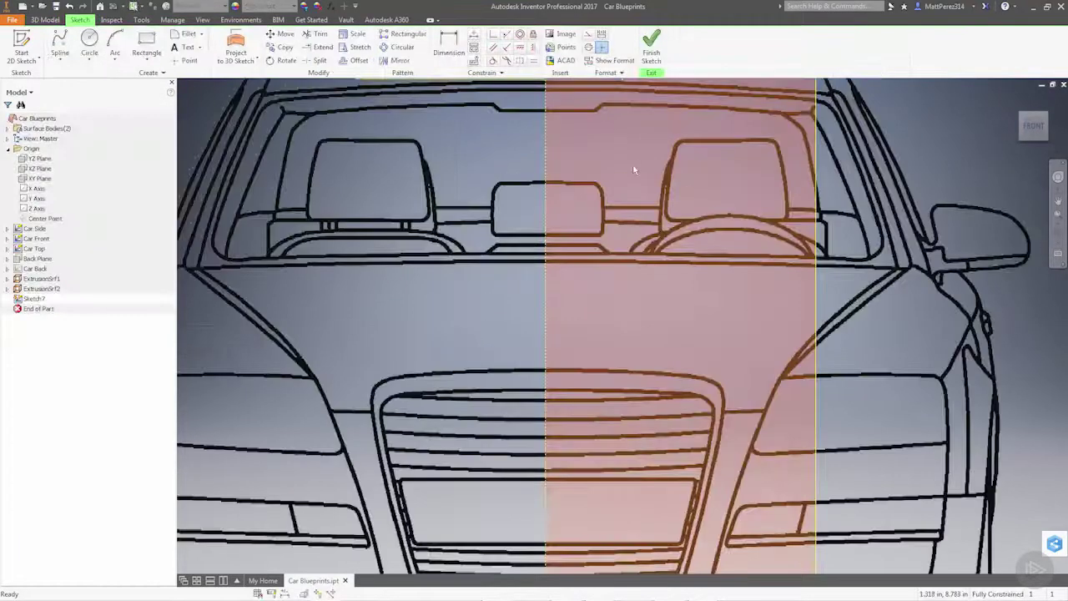
- Draw a control-vertex spline about 4 in wide from the roof surface's centerline corner to the vertical surface's outer edge, following the windshield top
scroll(615, 197, "up", 5)
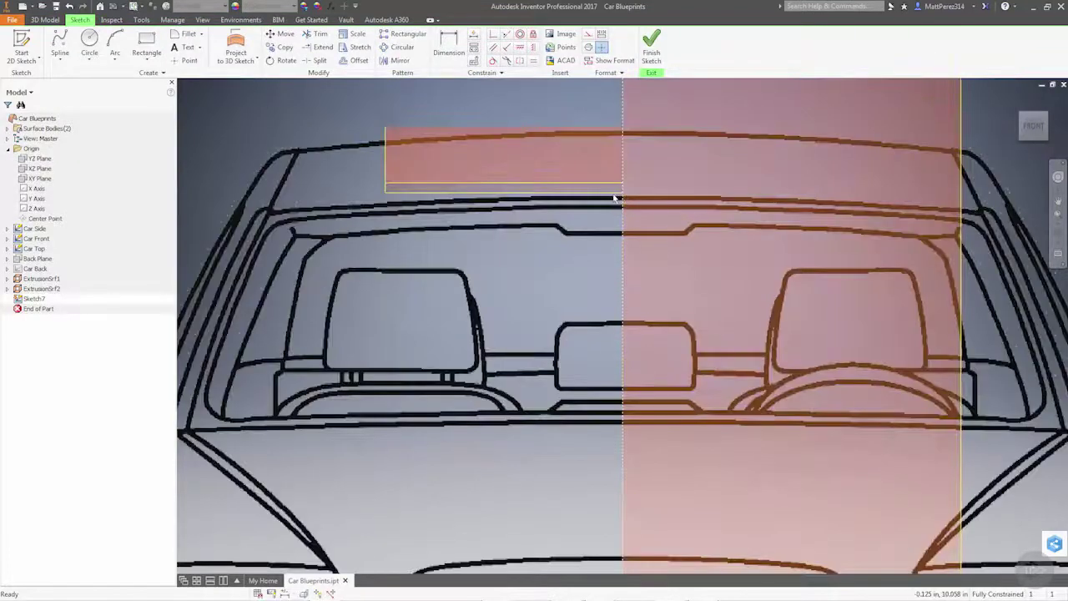
left_click(59, 46)
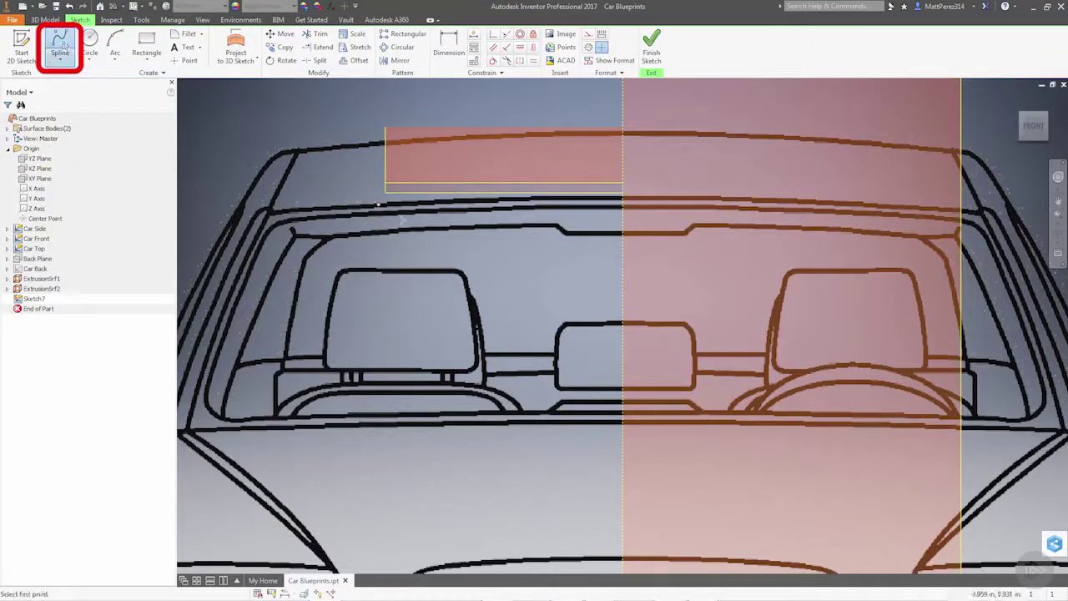
left_click(622, 194)
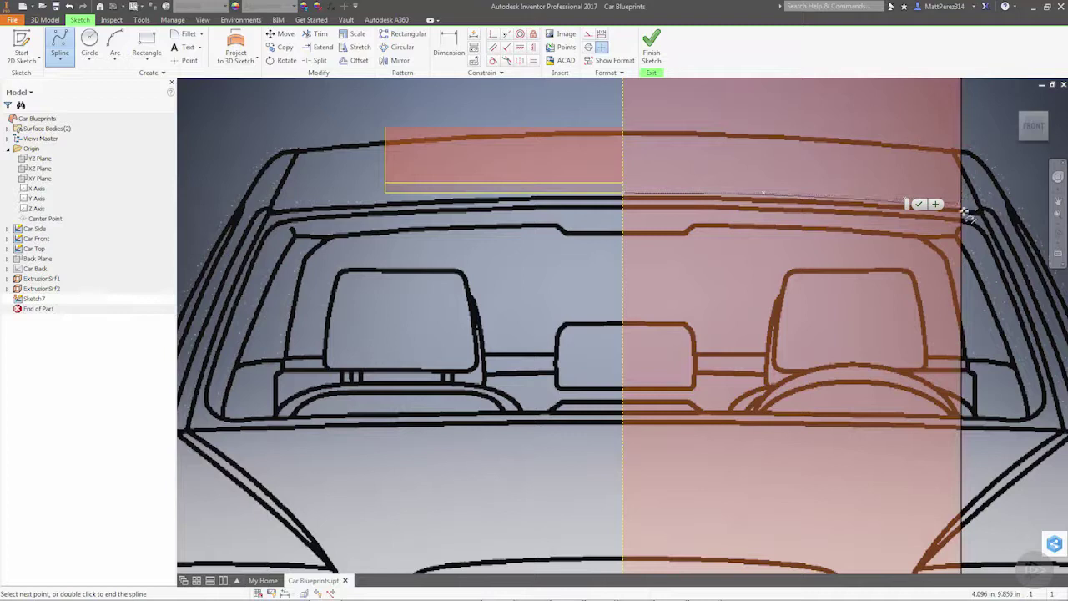
left_click(961, 209)
left_click(970, 214)
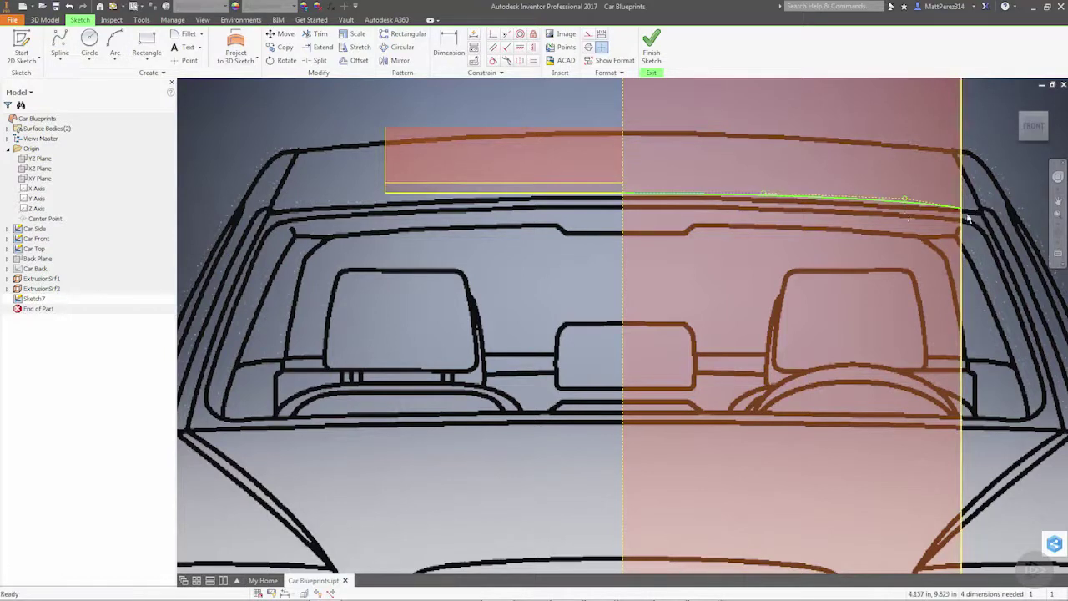
- Try to add a Tangent constraint between the roof surface's lower front edge and the new spline, and inspect the spline's existing constraint
left_click(603, 195)
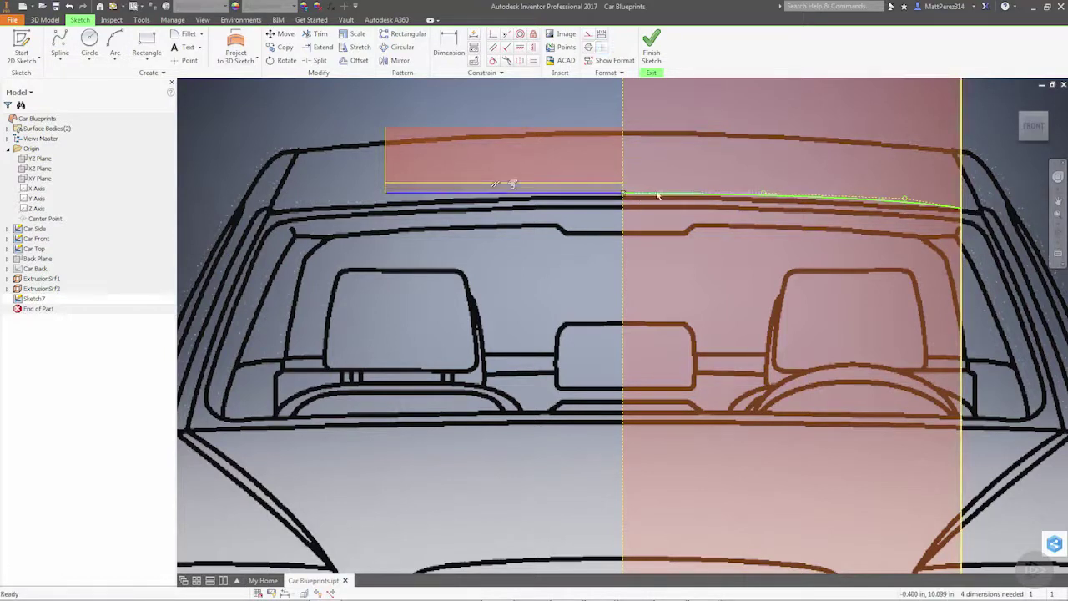
left_click(644, 193, "ctrl")
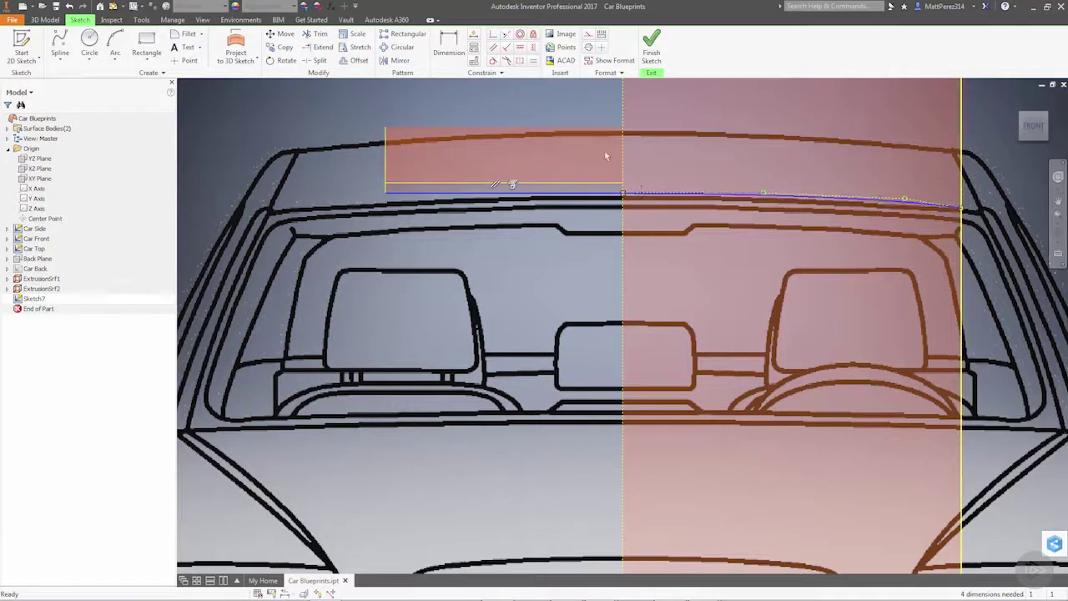
left_click(492, 60)
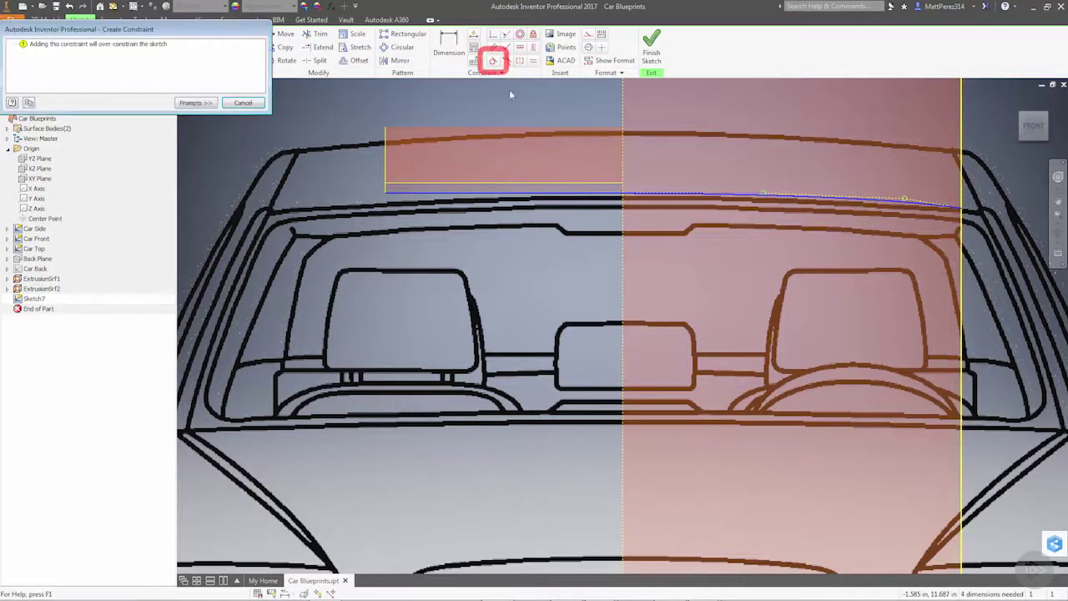
left_click(243, 102)
scroll(738, 208, "up", 5)
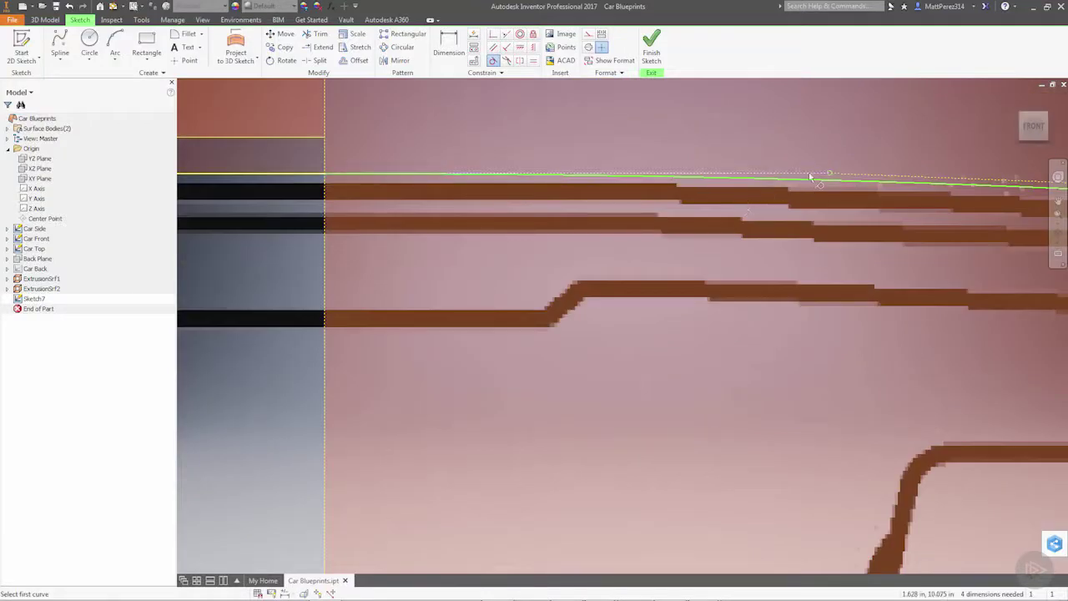
key("Escape")
left_click(760, 172)
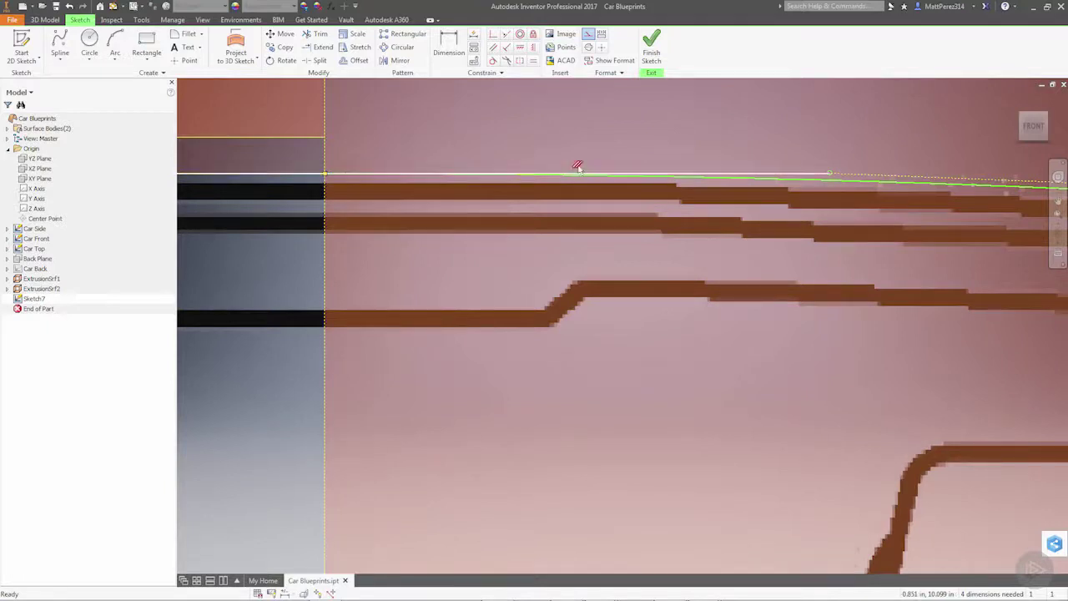
- Raise the spline's outer end point slightly along the vertical surface's edge, compare the spline with the windshield-top line, and finish the sketch
scroll(579, 179, "down", 5)
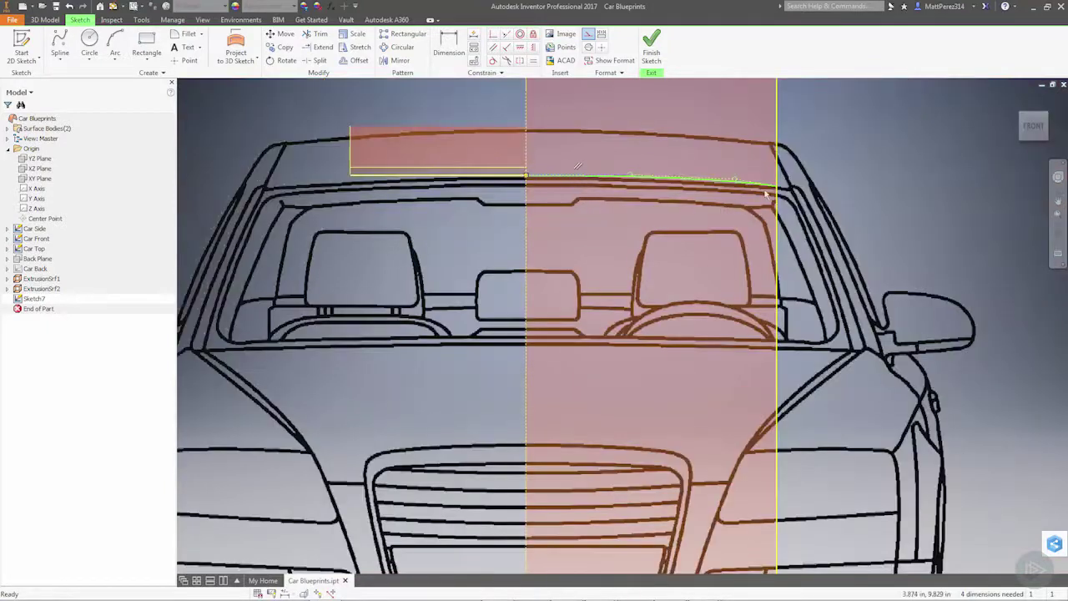
scroll(787, 198, "up", 5)
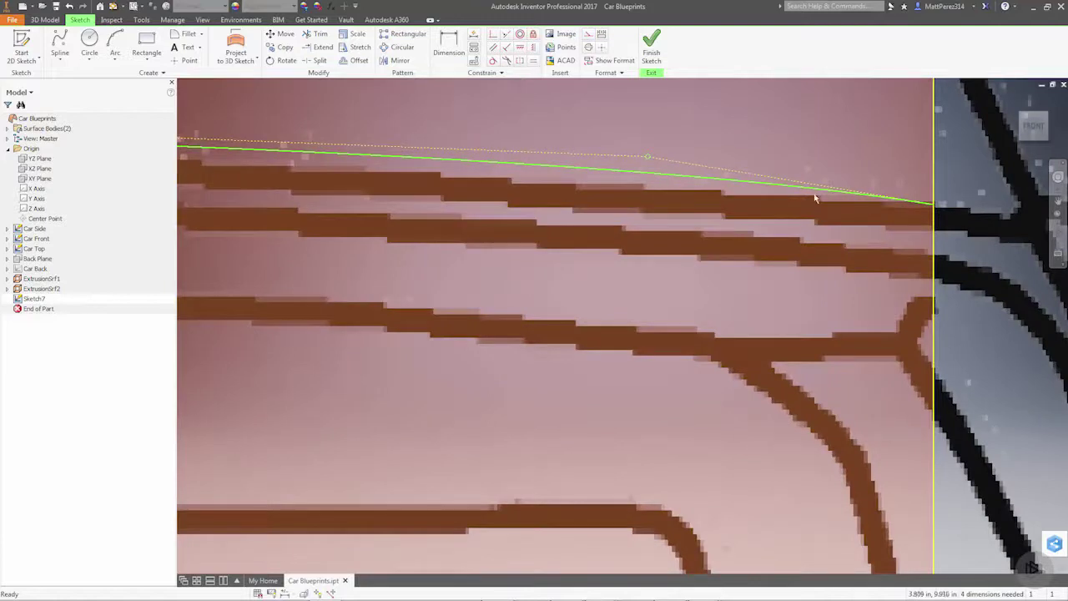
left_click_drag(933, 204, 934, 192)
scroll(597, 200, "down", 3)
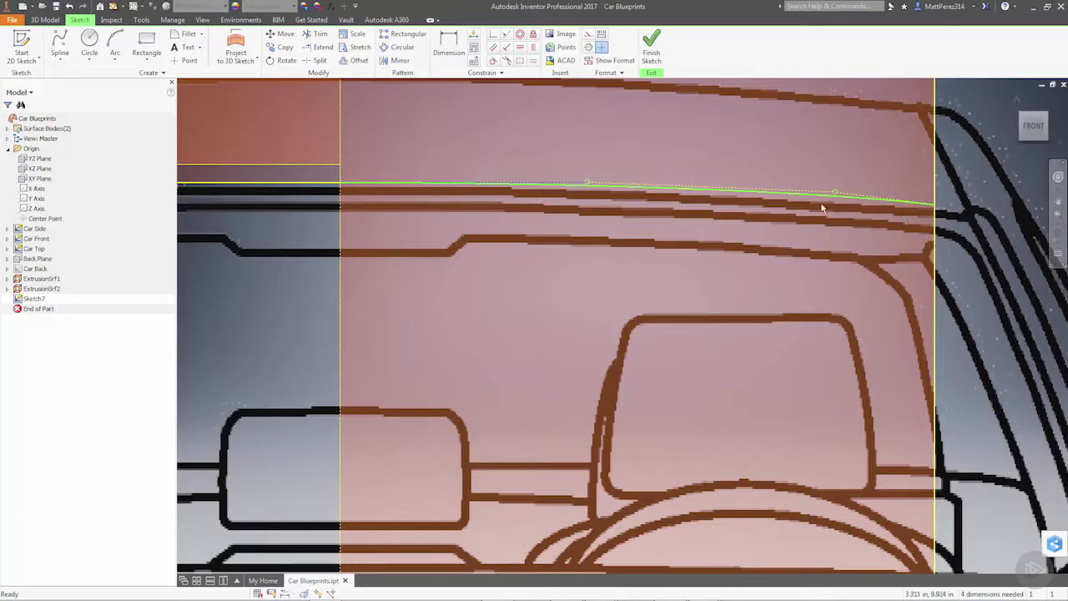
scroll(834, 222, "down", 2)
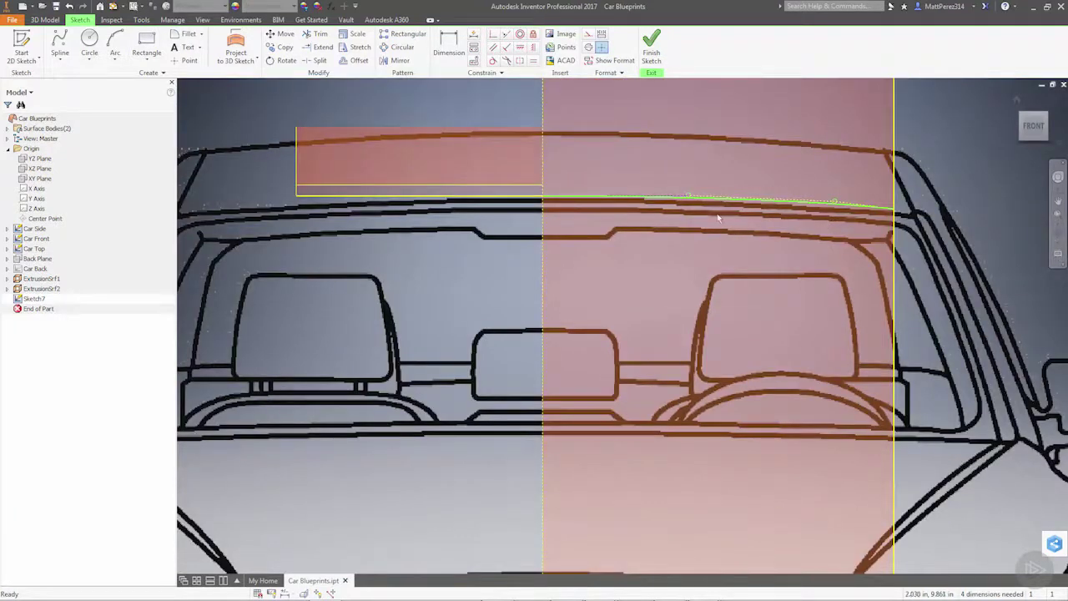
scroll(717, 217, "up", 5)
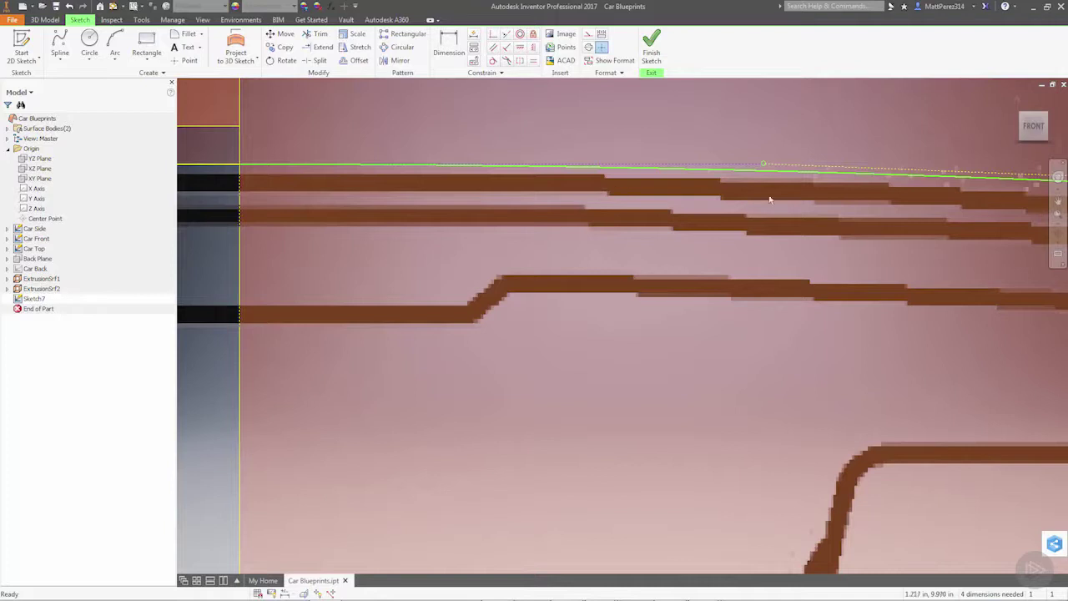
scroll(763, 262, "down", 7)
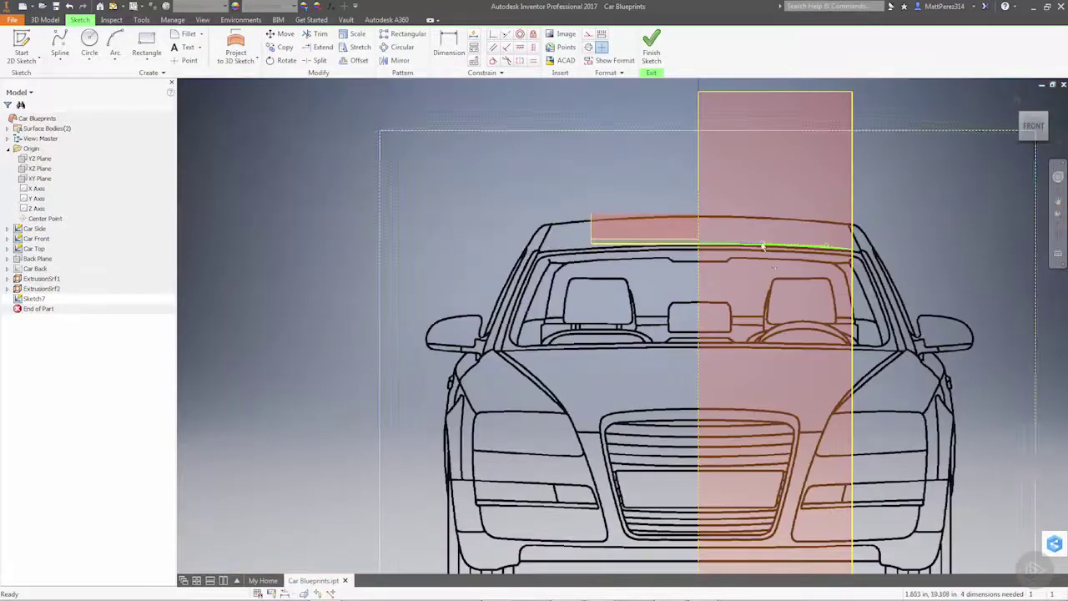
scroll(708, 312, "down", 2)
scroll(722, 309, "up", 9)
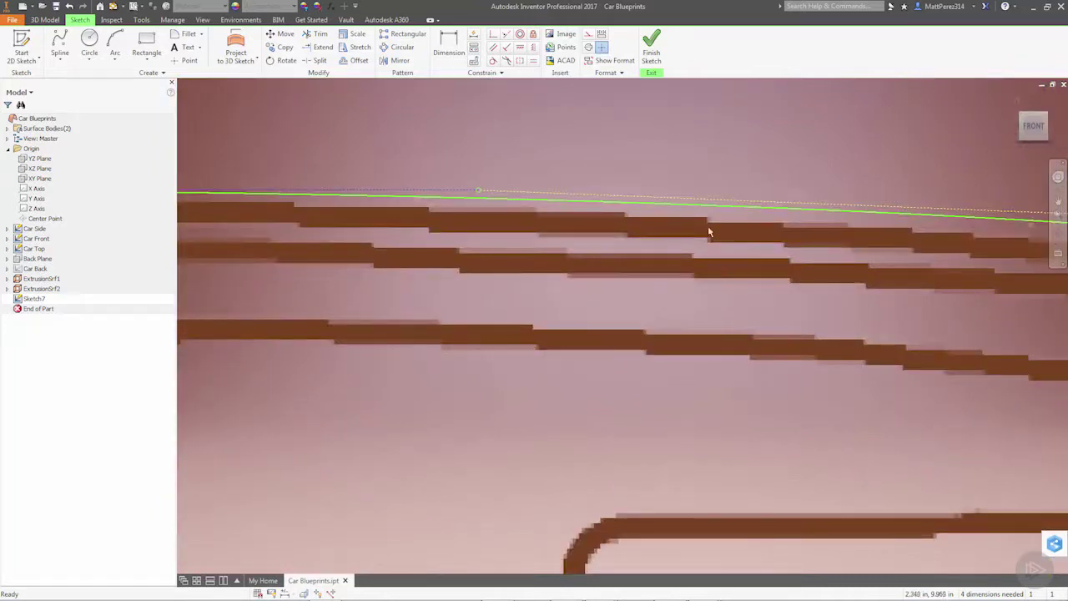
scroll(776, 301, "down", 8)
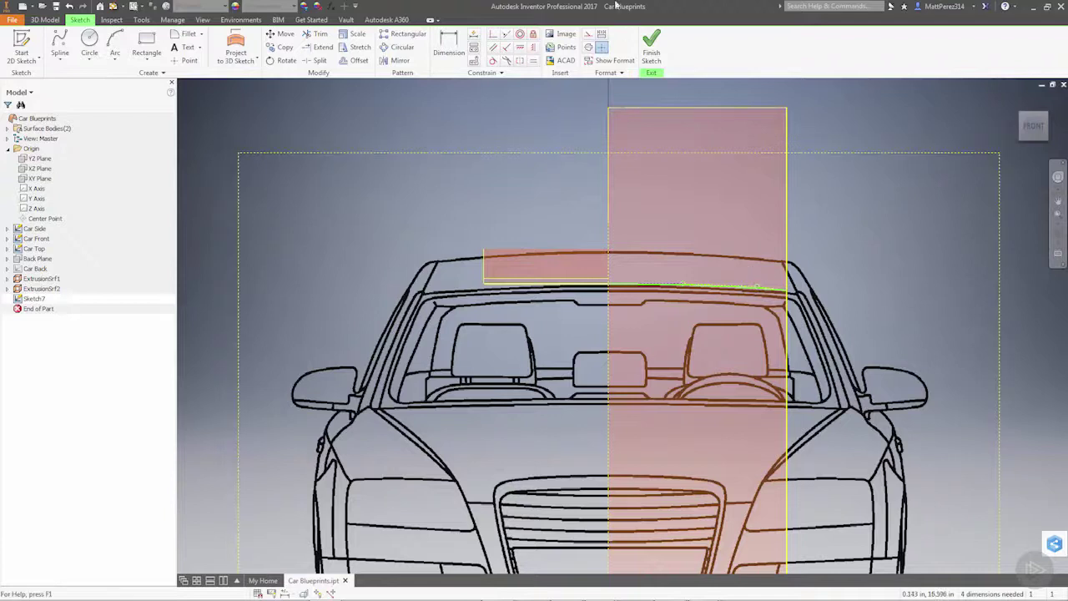
left_click(652, 45)
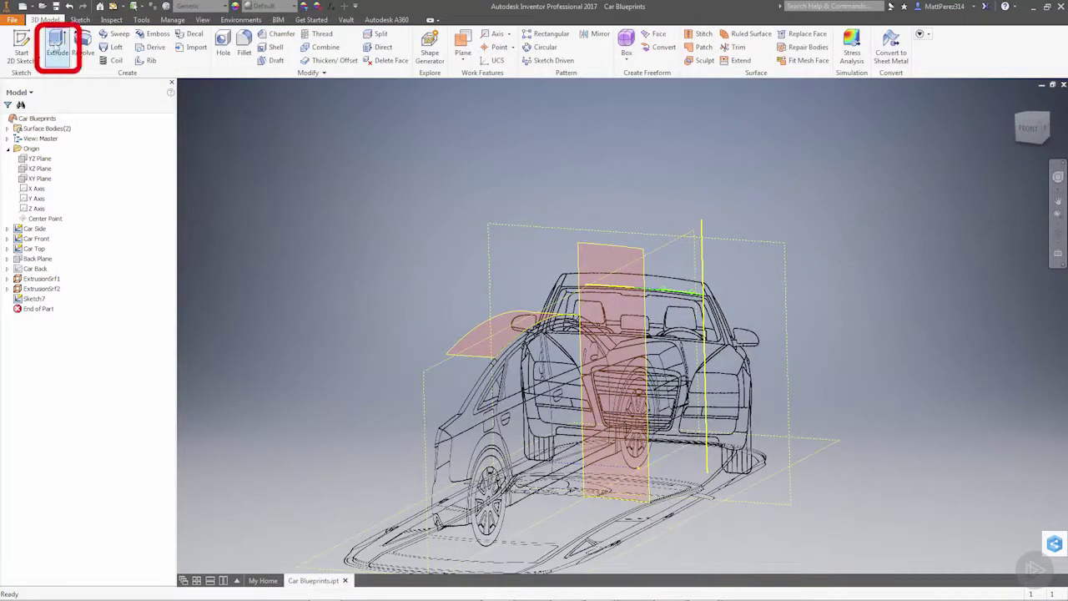
- Extrude the new windshield-top spline as a surface by 14.125 in, through the vertical windshield-edge surface
left_click(57, 46)
left_click(672, 292)
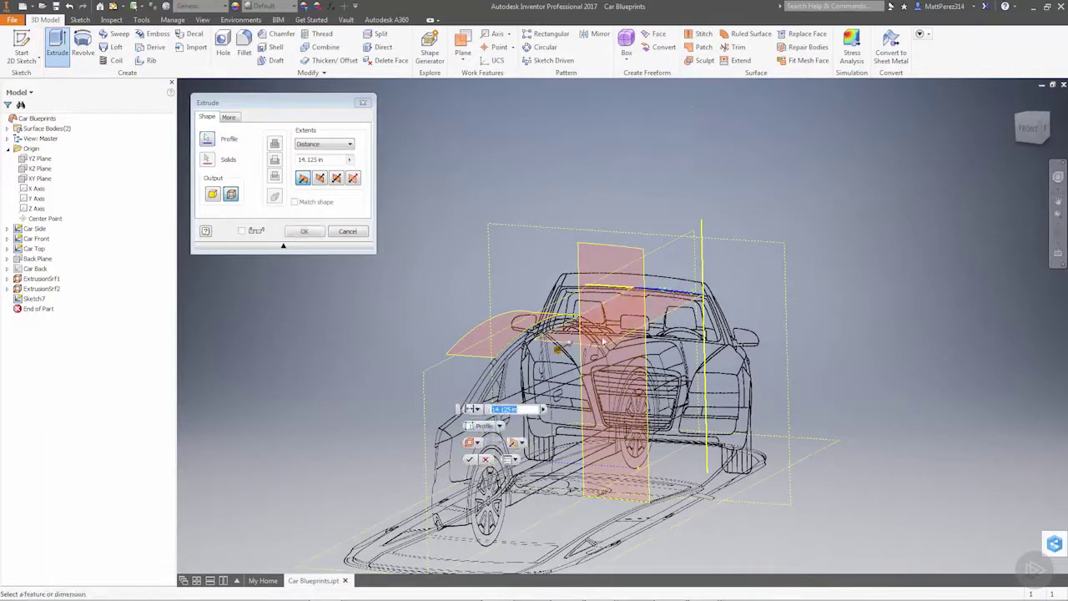
middle_click_drag(666, 359, 589, 388, "shift")
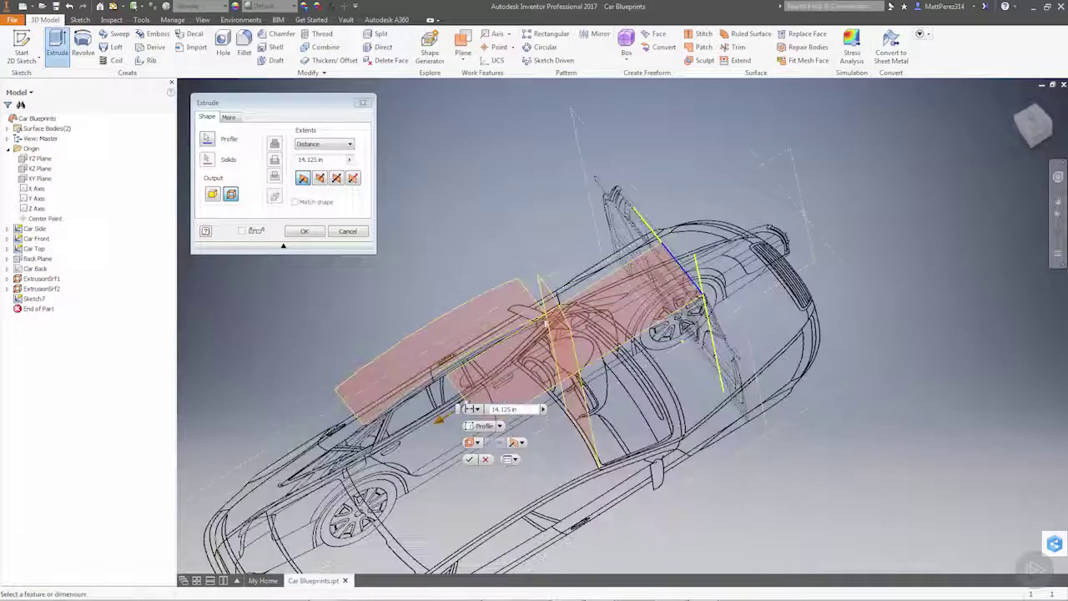
left_click(311, 233)
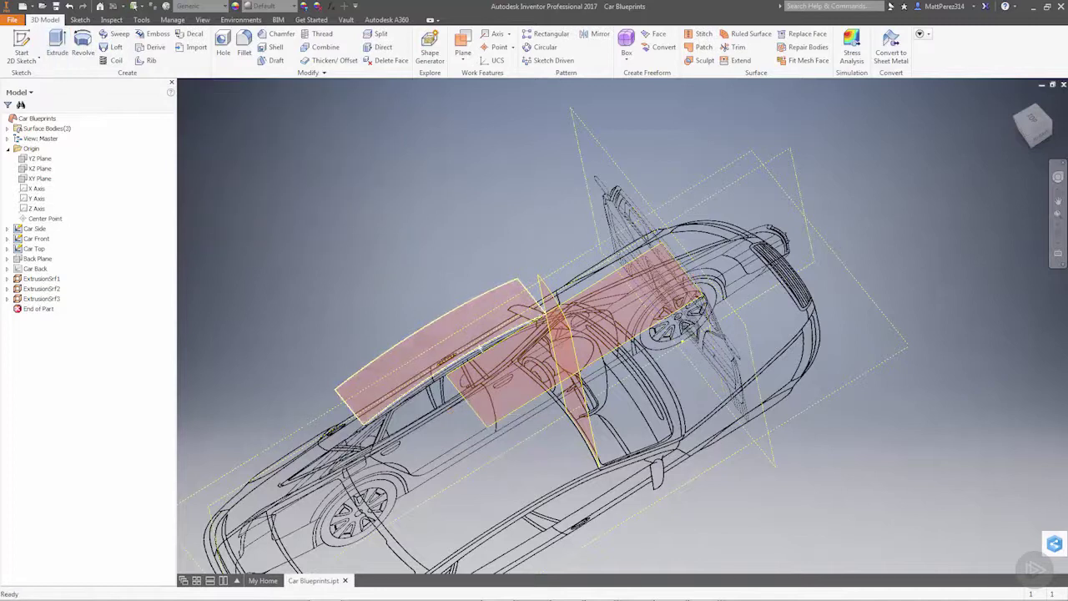
- In a new 3D sketch, create an intersection curve between the newly extruded surface and the vertical windshield-edge surface
middle_click_drag(514, 306, 603, 343, "shift")
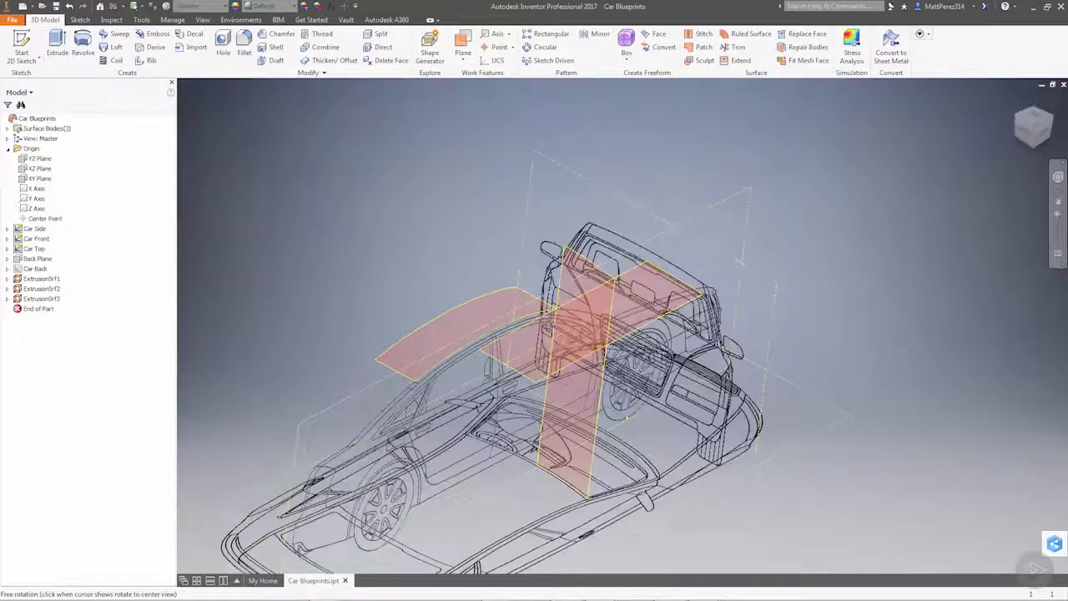
left_click(38, 61)
left_click(33, 84)
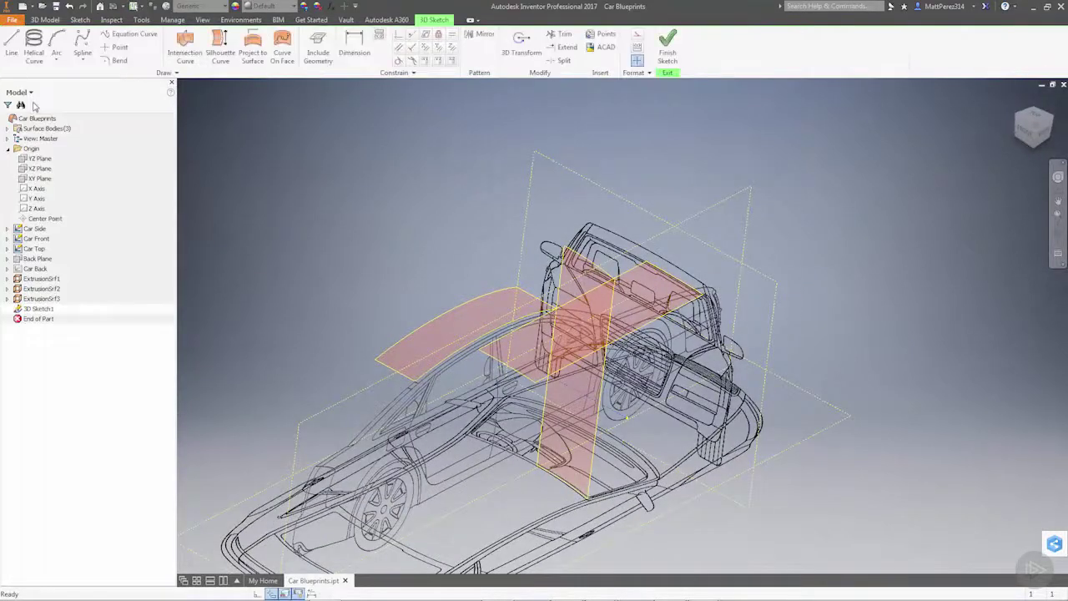
left_click(187, 49)
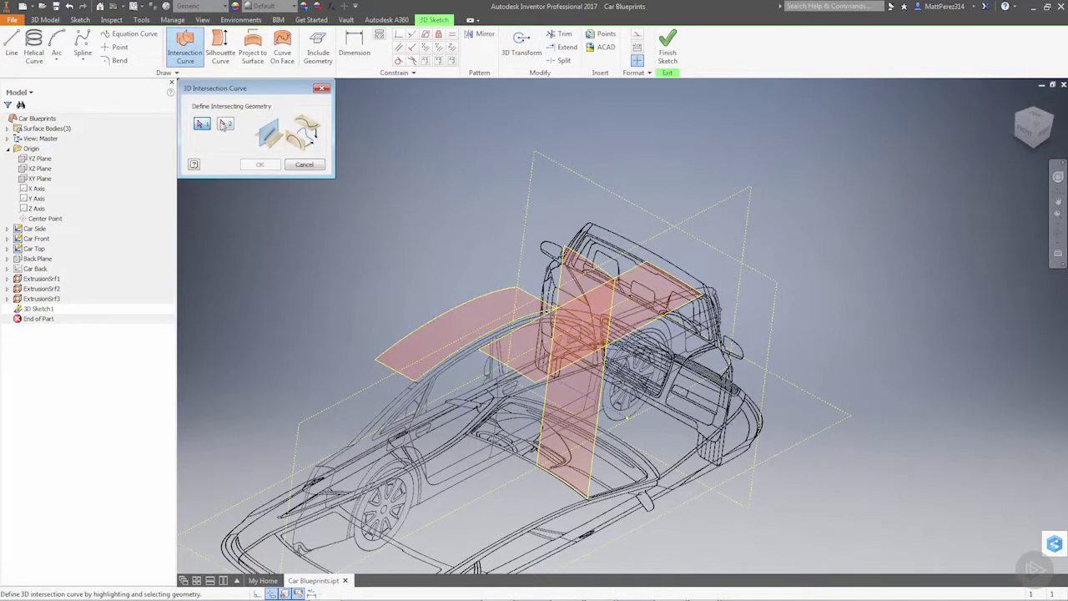
left_click(663, 301)
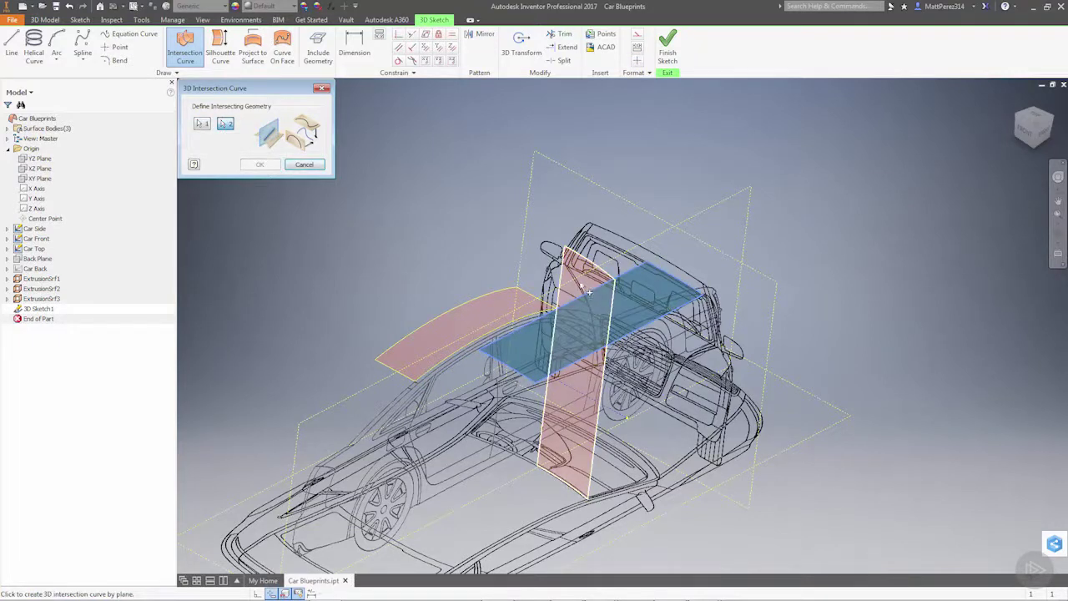
left_click(581, 307)
left_click(272, 165)
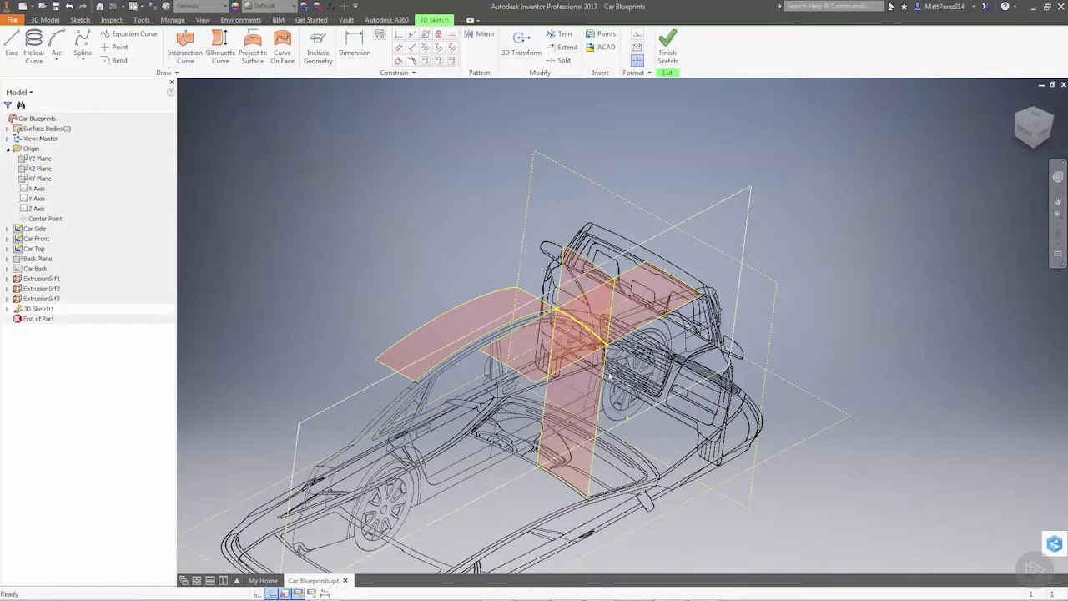
- Hide the two intersecting surface bodies Srf2 and Srf3, leaving the roof surface and the 3D curve displayed
middle_click_drag(345, 394, 279, 364, "shift")
scroll(575, 319, "down", 5)
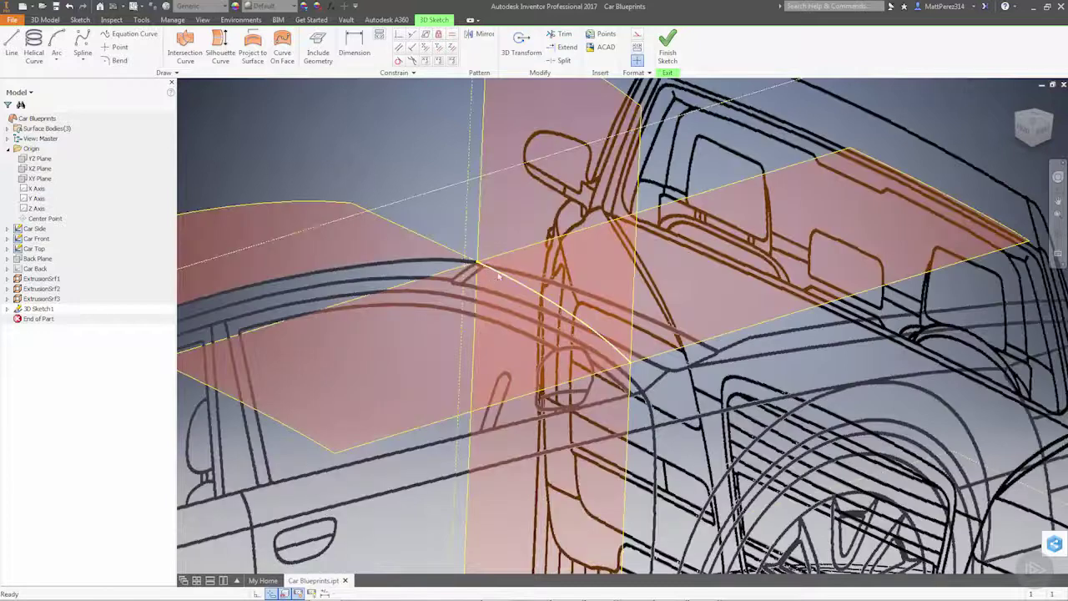
left_click(7, 128)
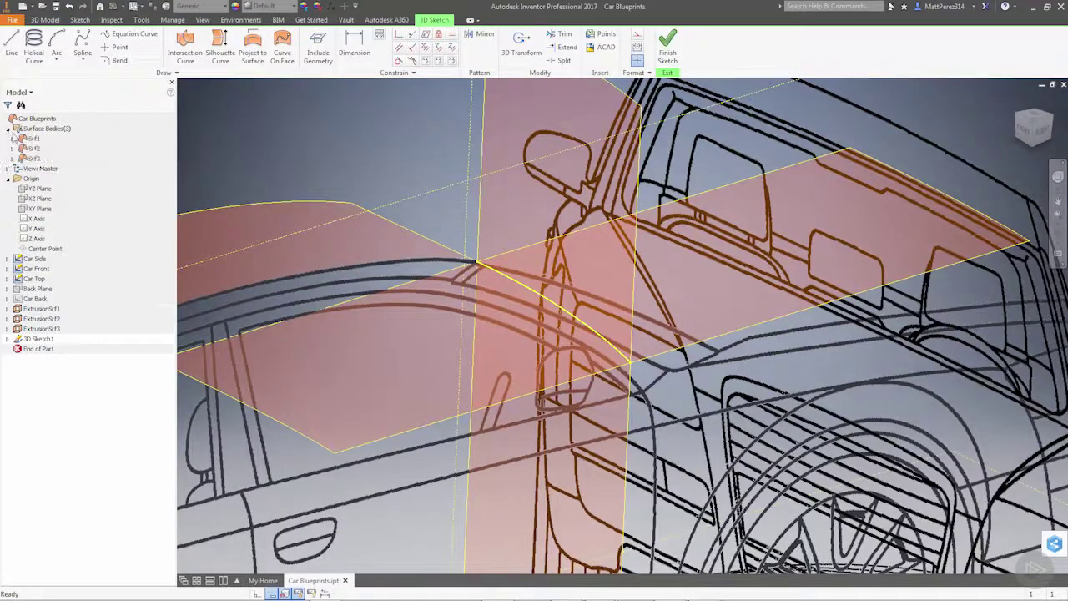
right_click(34, 147)
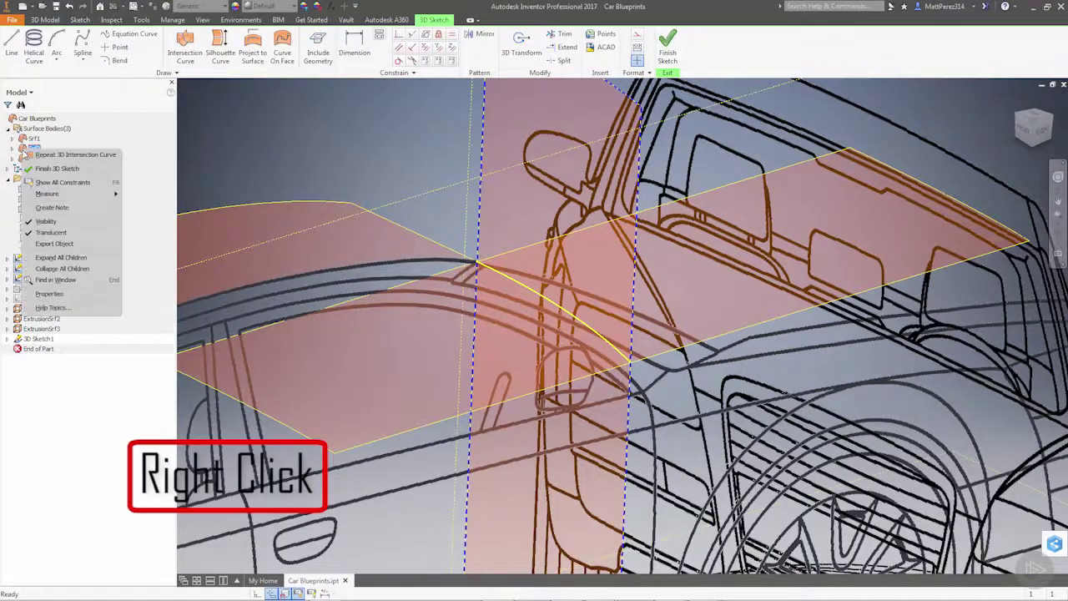
left_click(46, 221)
right_click(32, 158)
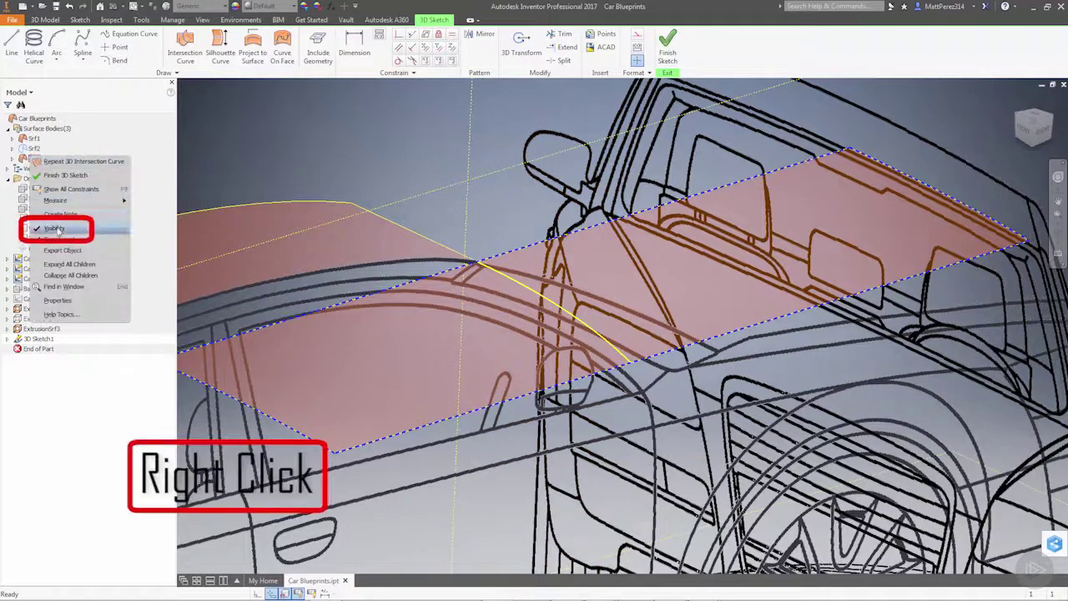
left_click(46, 222)
- Select the 3D intersection curve and compare it with the car blueprints from the top, right and back views
left_click(508, 280)
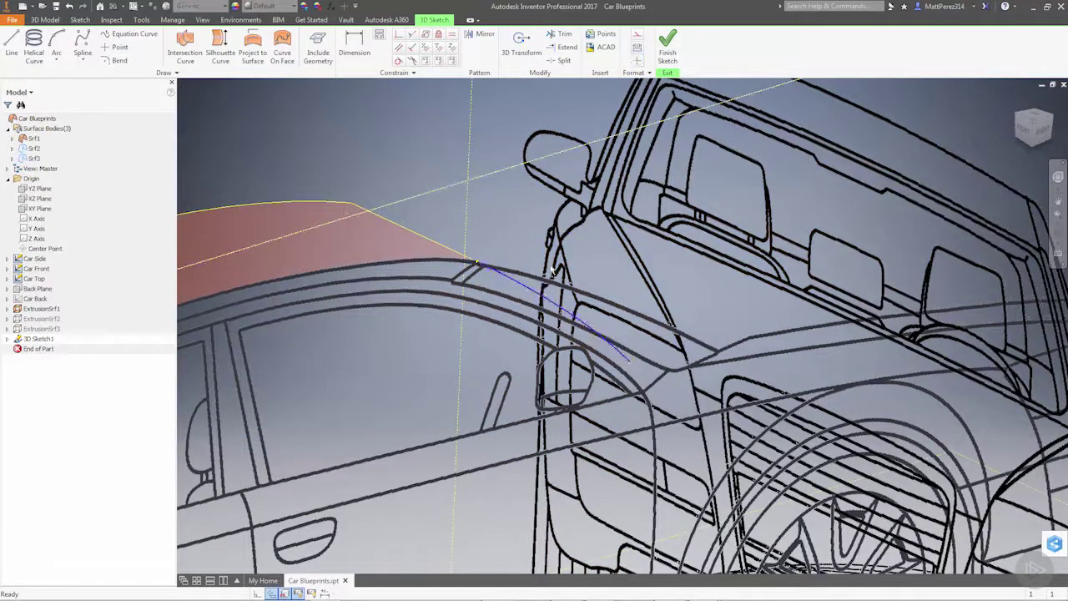
scroll(560, 257, "up", 5)
middle_click_drag(565, 260, 602, 261, "shift")
scroll(655, 392, "down", 8)
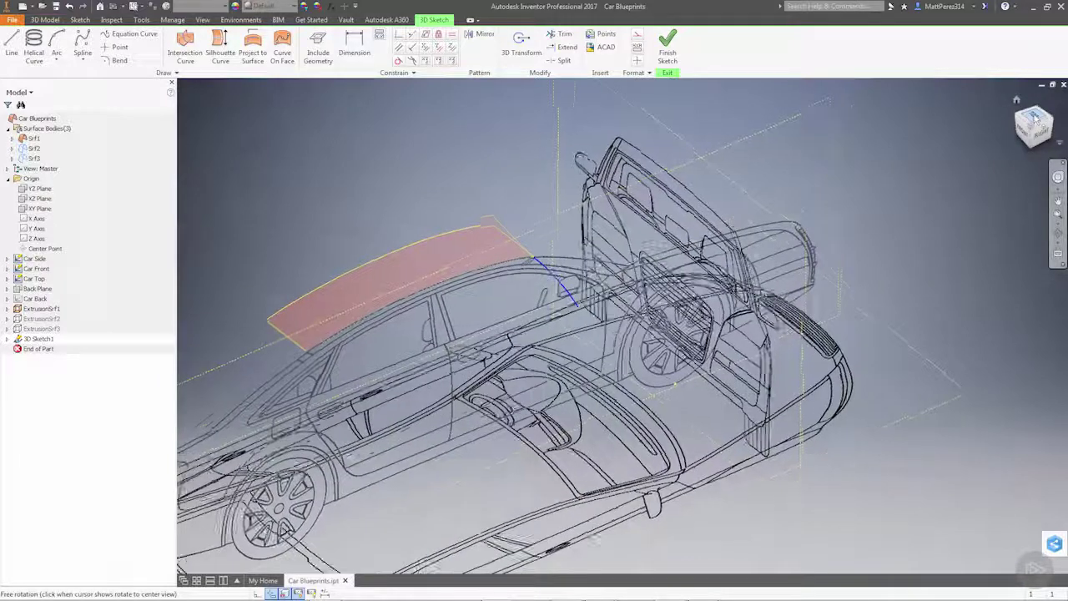
scroll(655, 392, "up", 5)
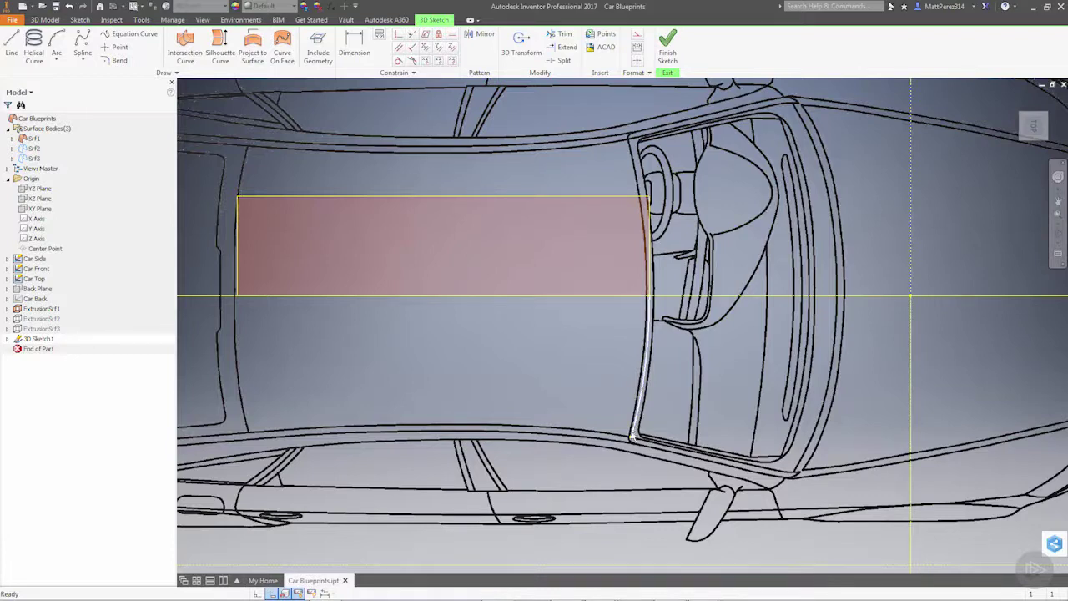
left_click(1034, 147)
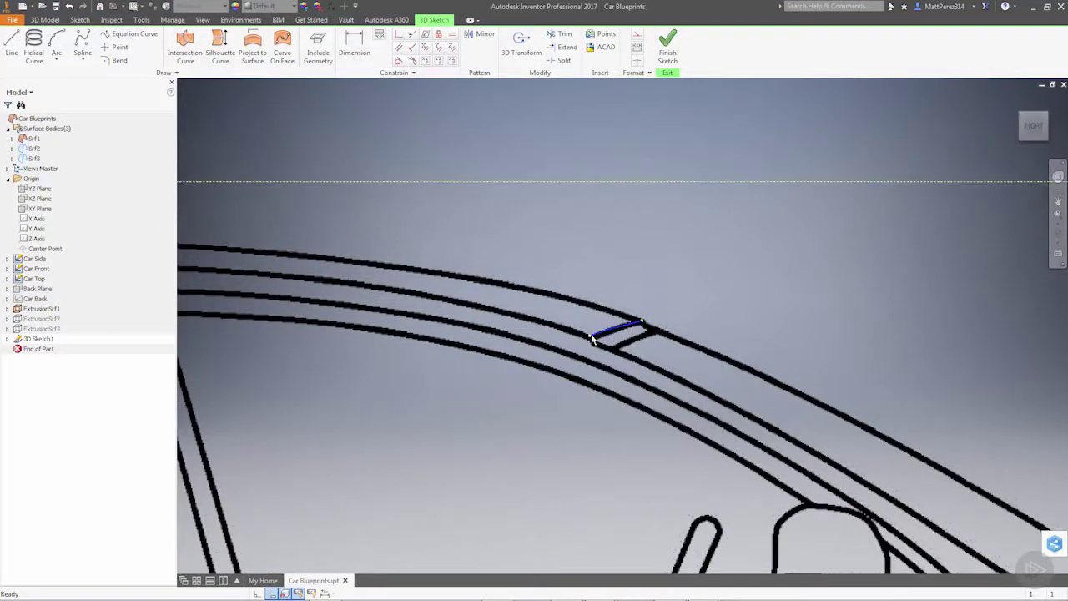
left_click(1054, 129)
scroll(856, 336, "up", 2)
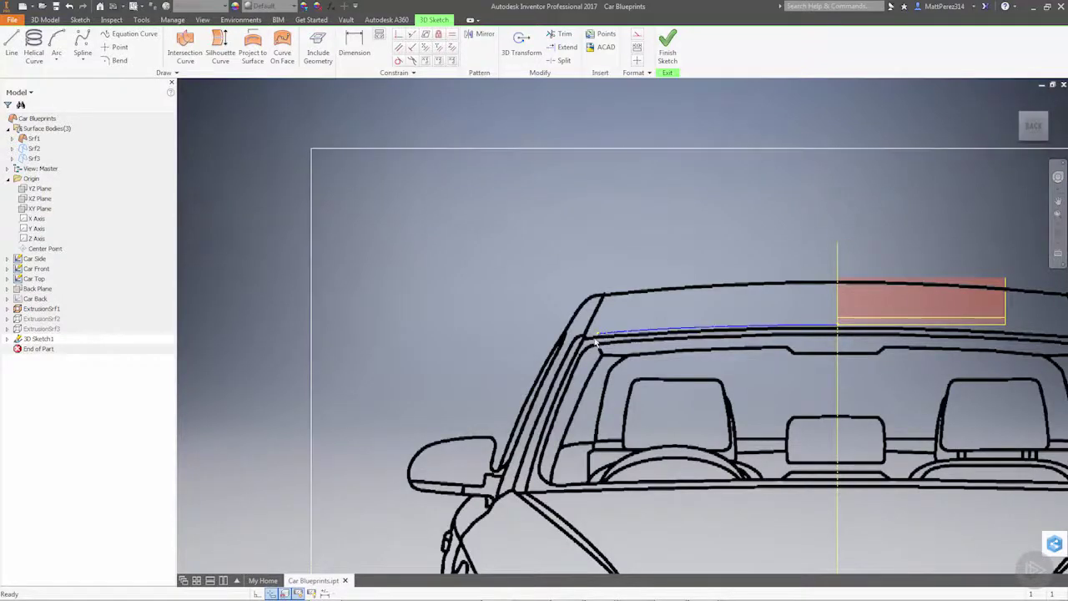
scroll(679, 299, "up", 5)
middle_click_drag(679, 297, 707, 352, "shift")
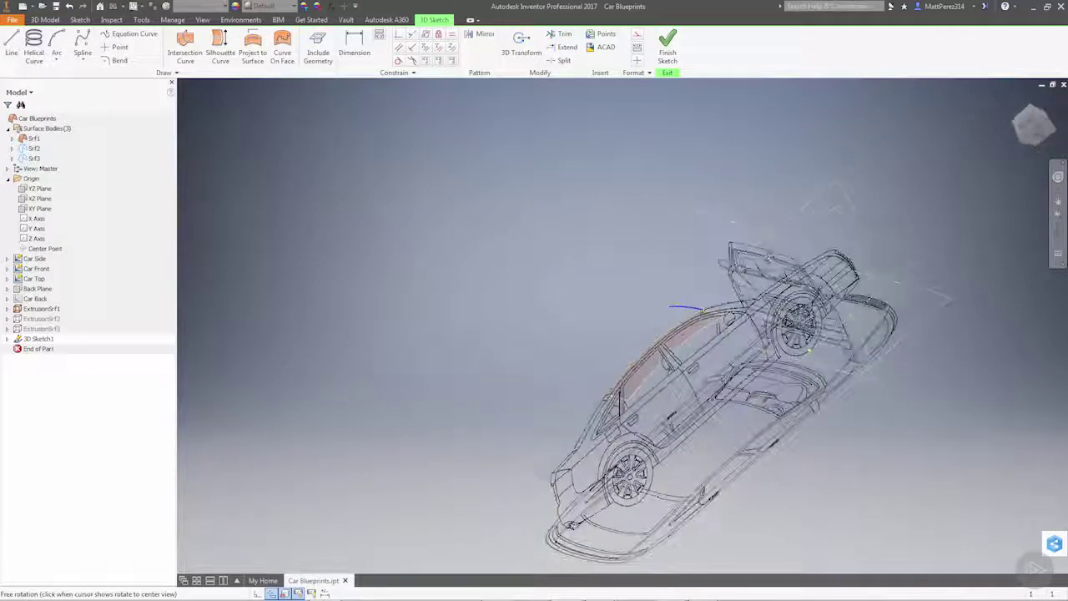